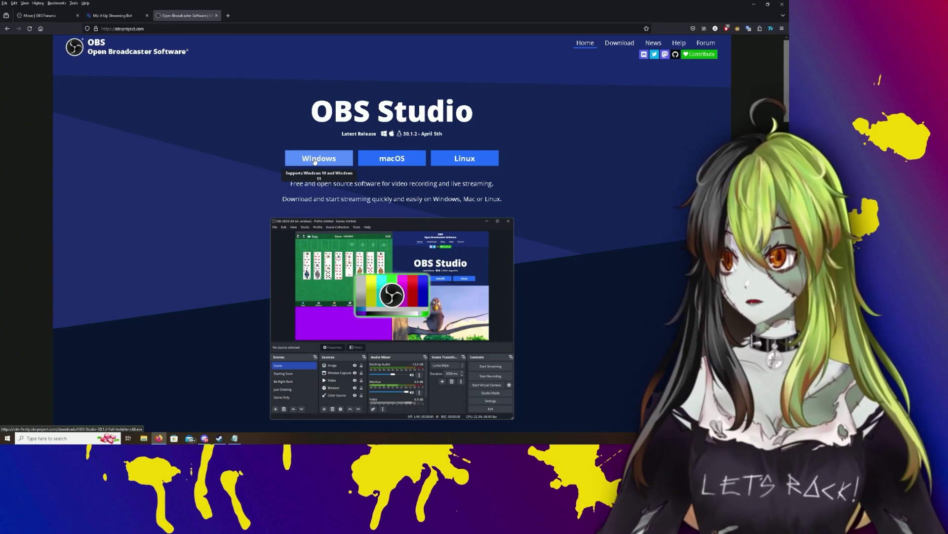
Step: Review the web pages for OBS Studio, the Mix It Up bot and the Move plugin on the OBS Forums
{"action": "key", "text": "ctrl+shift+Tab"}
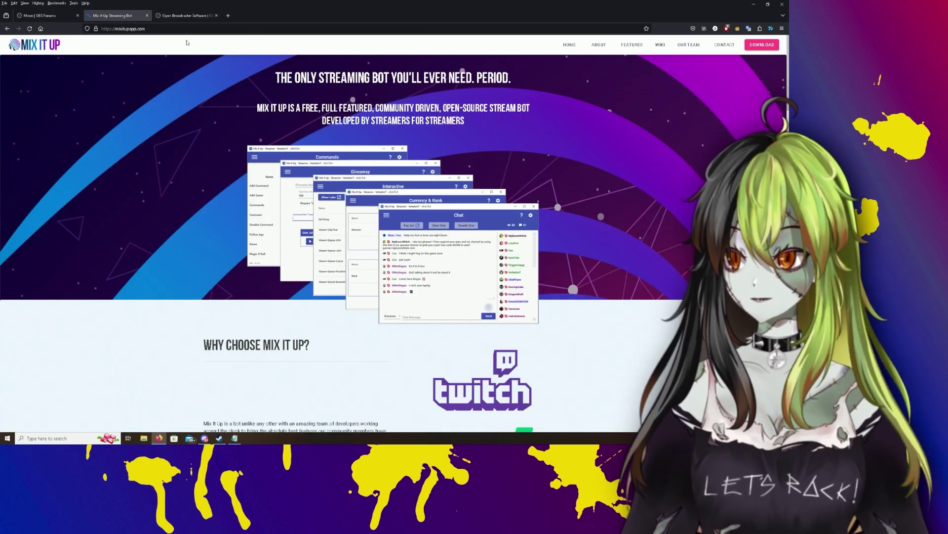
{"action": "left_click", "coordinate": [169, 17]}
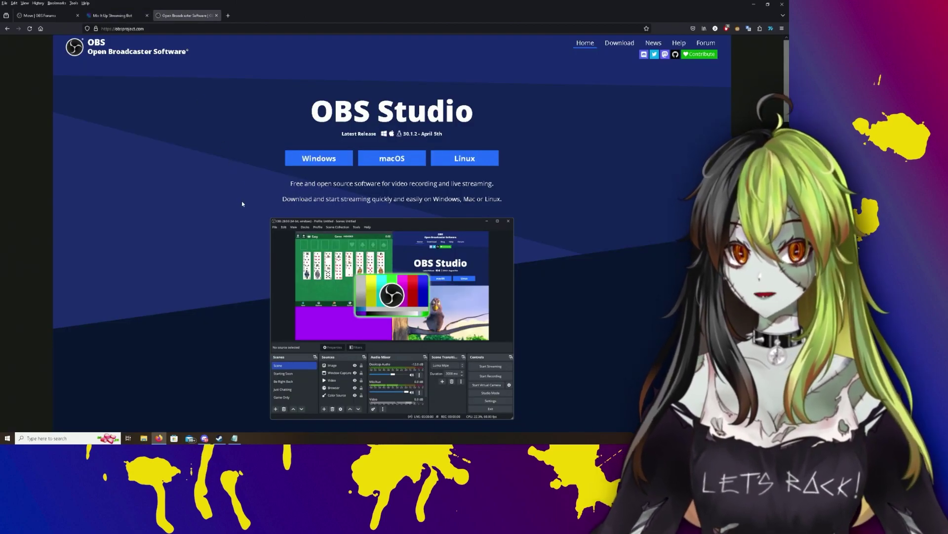
{"action": "left_click", "coordinate": [120, 16]}
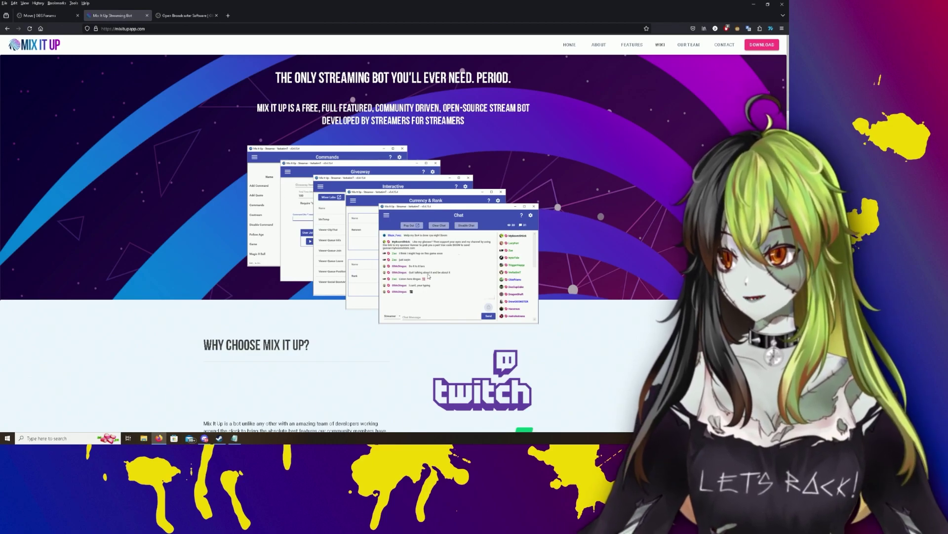
{"action": "left_click", "coordinate": [47, 16]}
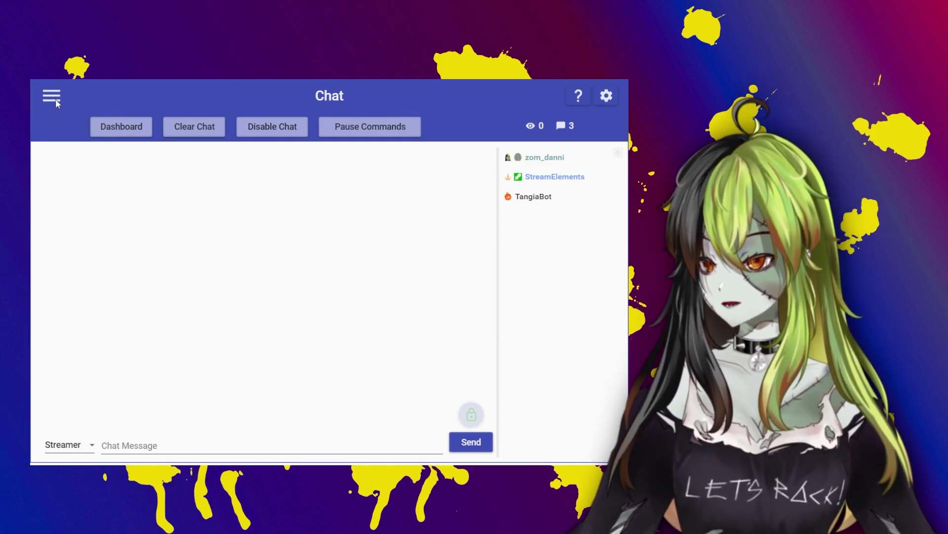
Step: In Mix It Up, go to the Services page and expand the VTube Studio service
{"action": "left_click", "coordinate": [52, 98]}
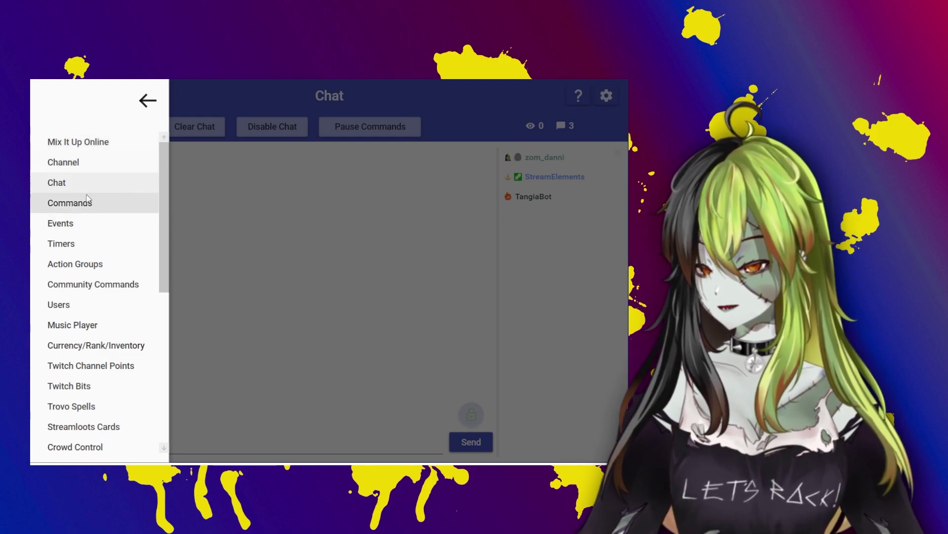
{"action": "scroll", "coordinate": [87, 264], "scroll_direction": "down", "scroll_amount": 5}
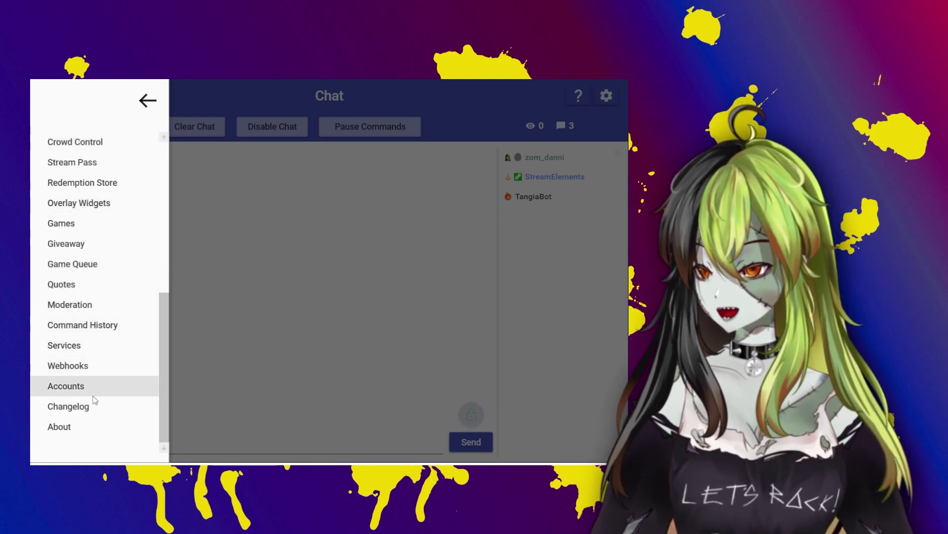
{"action": "left_click", "coordinate": [82, 352]}
{"action": "scroll", "coordinate": [221, 280], "scroll_direction": "up", "scroll_amount": 8}
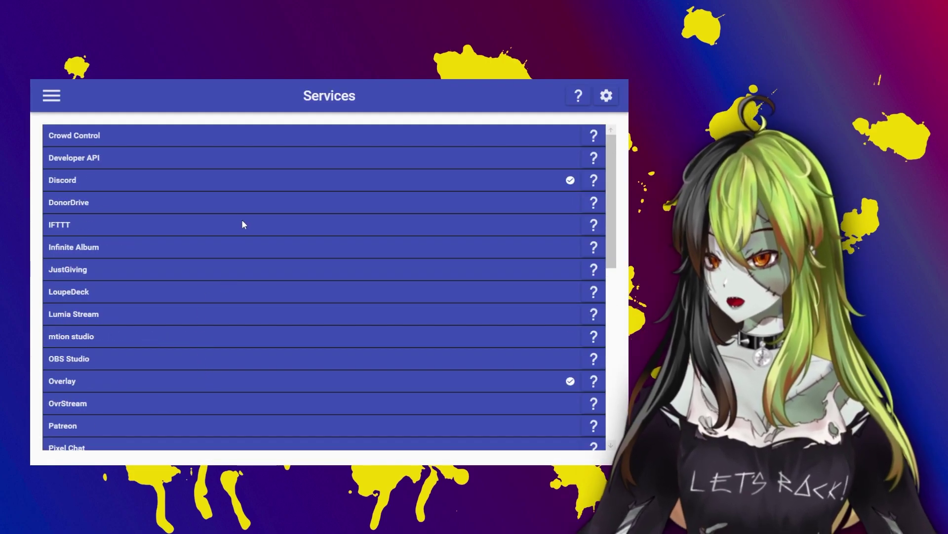
{"action": "scroll", "coordinate": [244, 220], "scroll_direction": "down", "scroll_amount": 8}
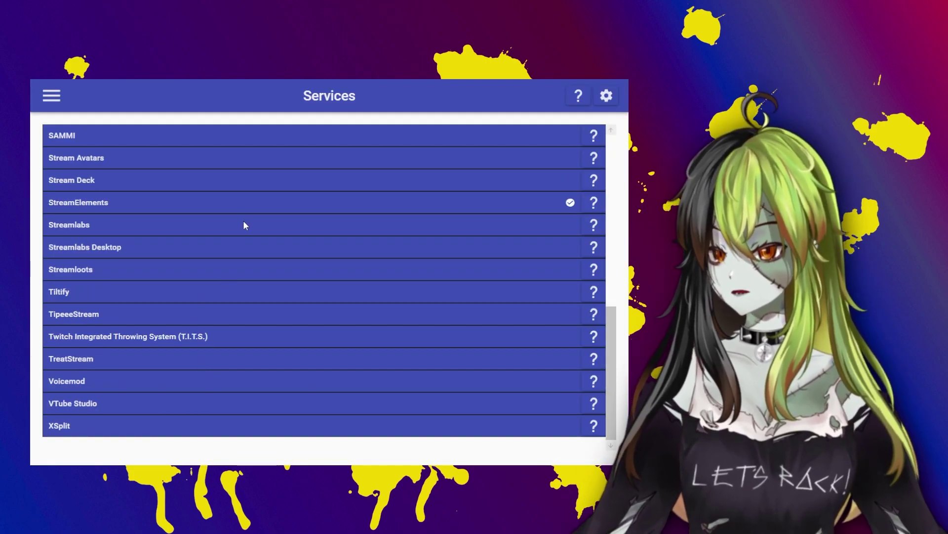
{"action": "left_click", "coordinate": [163, 407]}
{"action": "scroll", "coordinate": [155, 410], "scroll_direction": "down", "scroll_amount": 2}
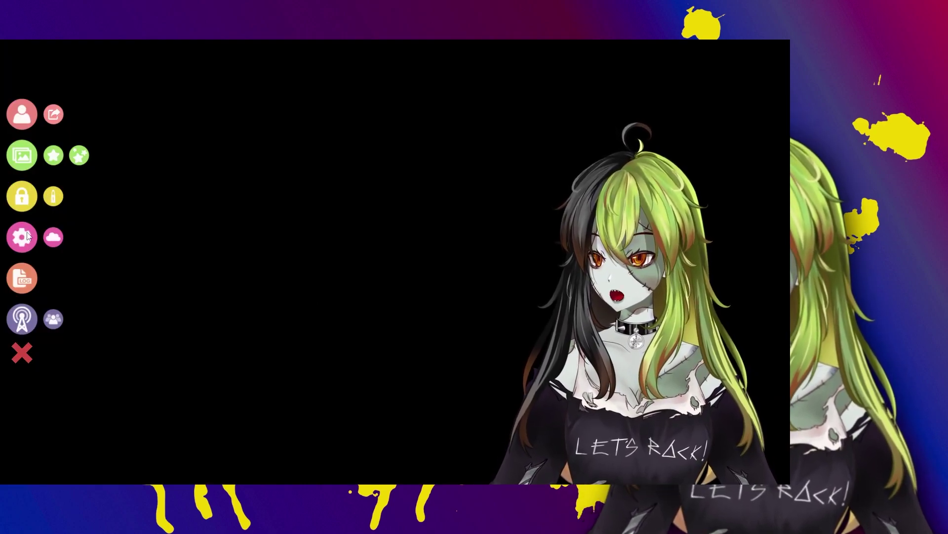
Step: Switch to VTube Studio and turn its plugin API off and on again in the general settings
{"action": "left_click", "coordinate": [27, 236]}
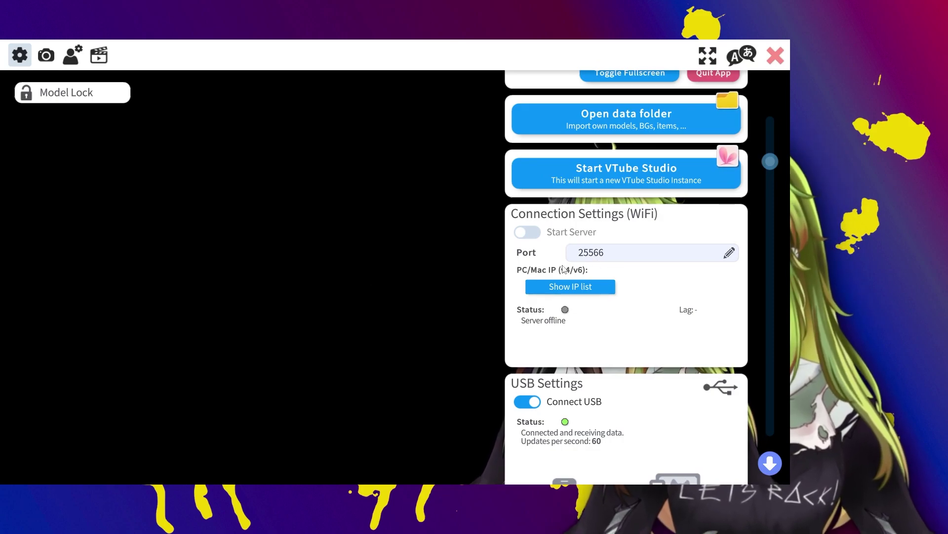
{"action": "scroll", "coordinate": [588, 206], "scroll_direction": "down", "scroll_amount": 8}
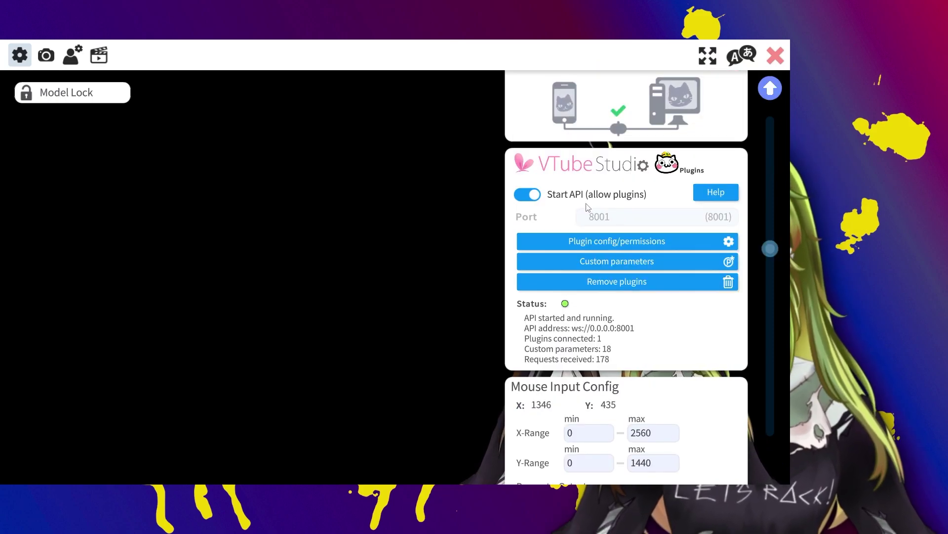
{"action": "scroll", "coordinate": [586, 203], "scroll_direction": "down", "scroll_amount": 1}
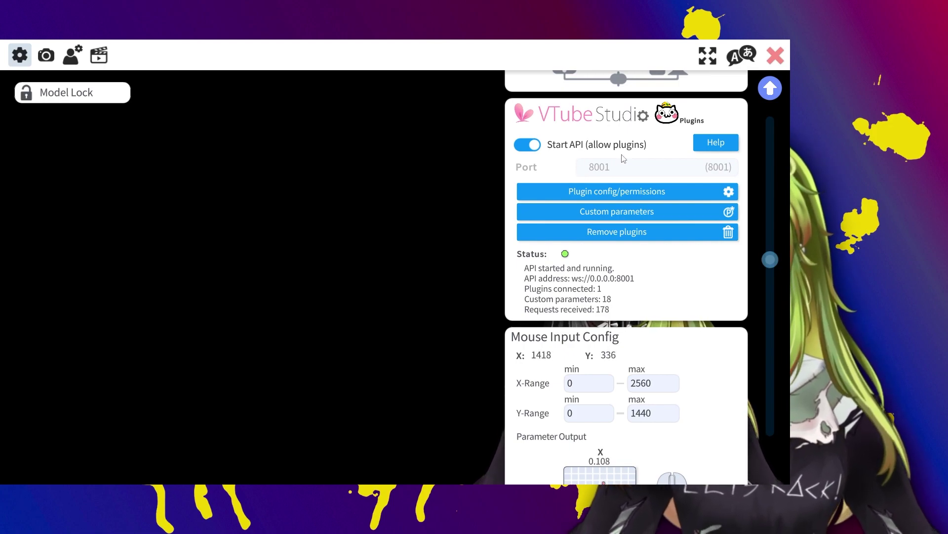
{"action": "left_click", "coordinate": [526, 146]}
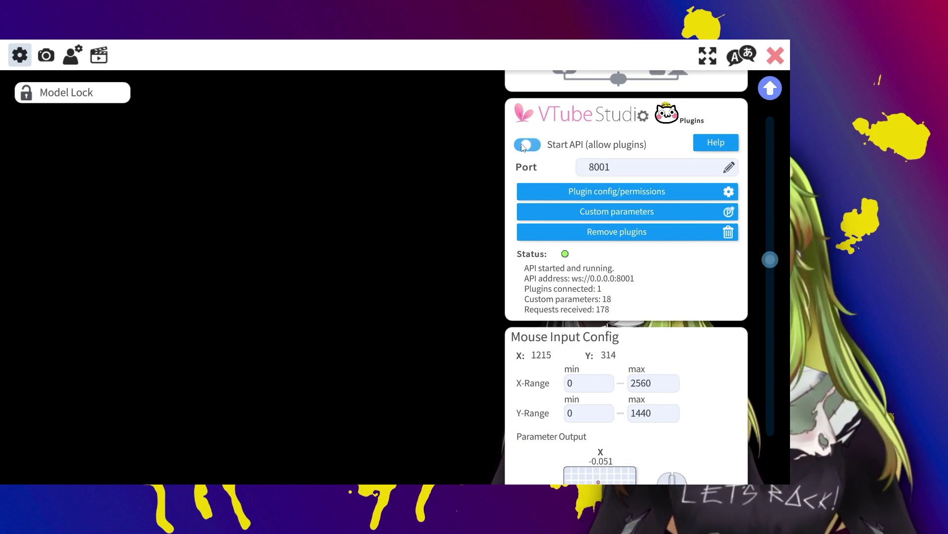
{"action": "left_click", "coordinate": [527, 145]}
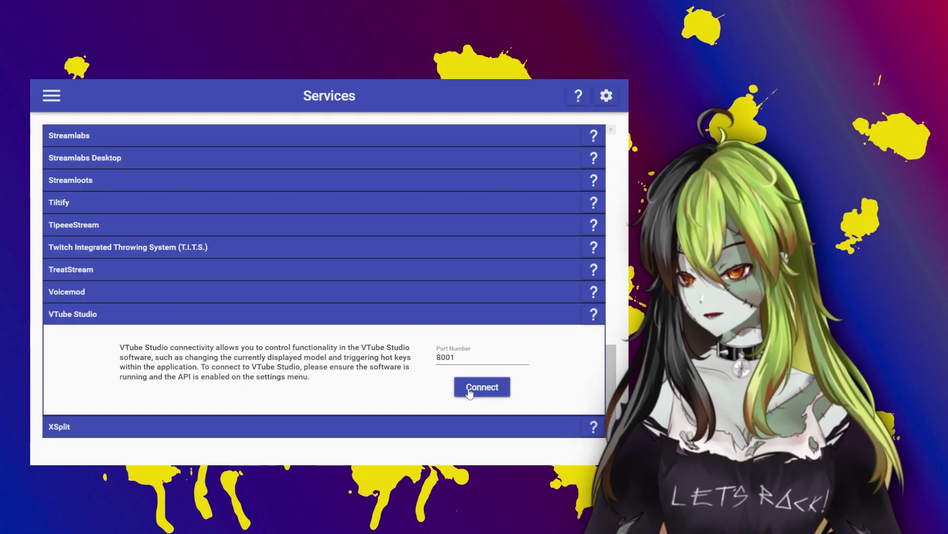
Step: Connect Mix It Up to VTube Studio on port 8001 and allow the plugin access request
{"action": "left_click", "coordinate": [478, 390]}
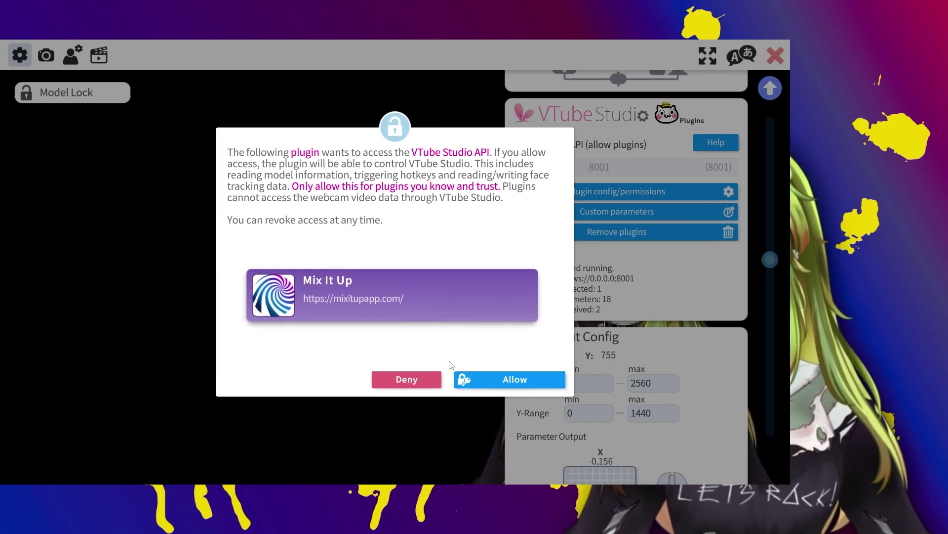
{"action": "left_click", "coordinate": [533, 383]}
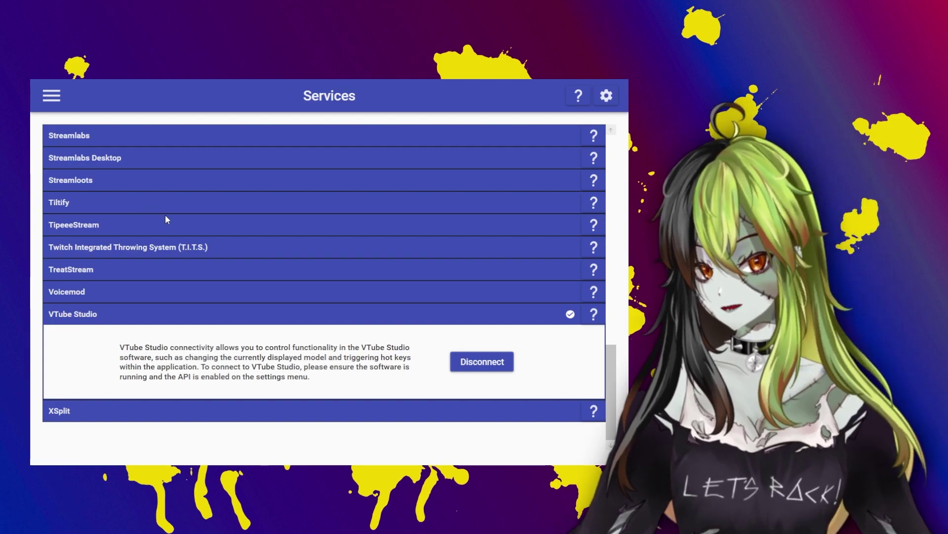
Step: Expand the OBS Studio service in Mix It Up, then switch to OBS and show the WebSocket server's connect info
{"action": "scroll", "coordinate": [165, 247], "scroll_direction": "up", "scroll_amount": 10}
{"action": "left_click", "coordinate": [322, 356]}
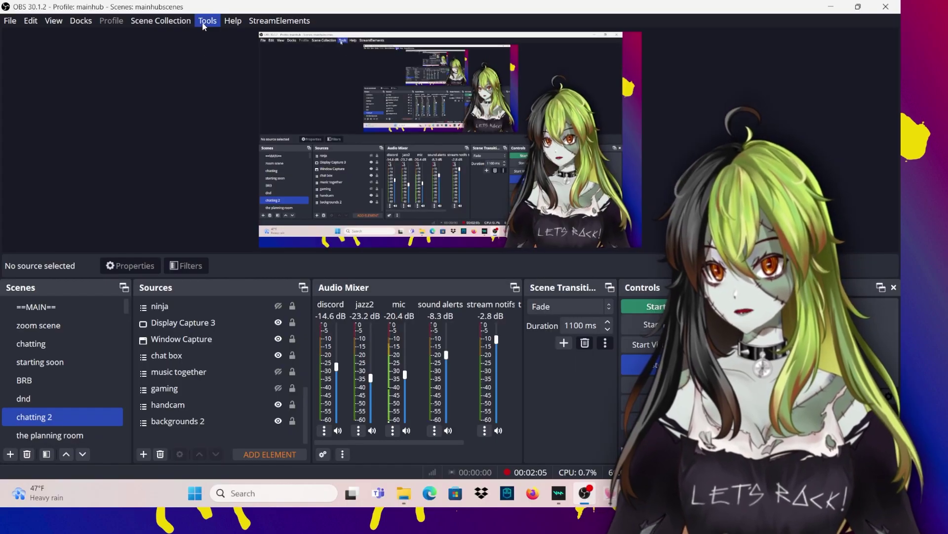
{"action": "left_click", "coordinate": [204, 23]}
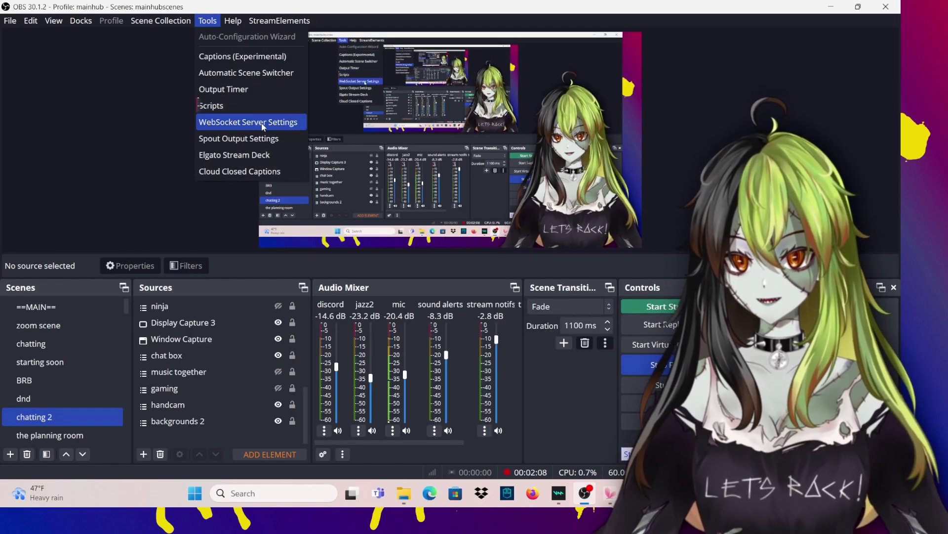
{"action": "left_click", "coordinate": [257, 122]}
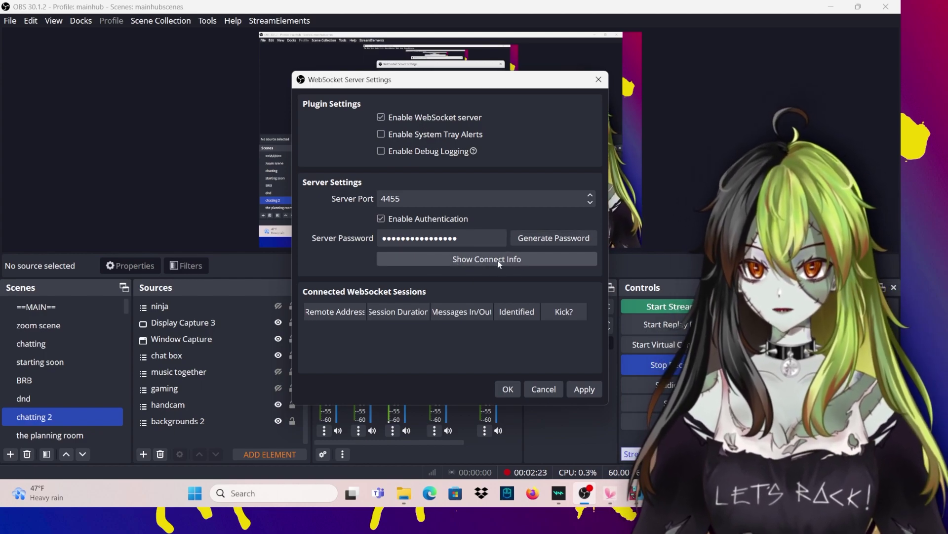
{"action": "left_click", "coordinate": [497, 263]}
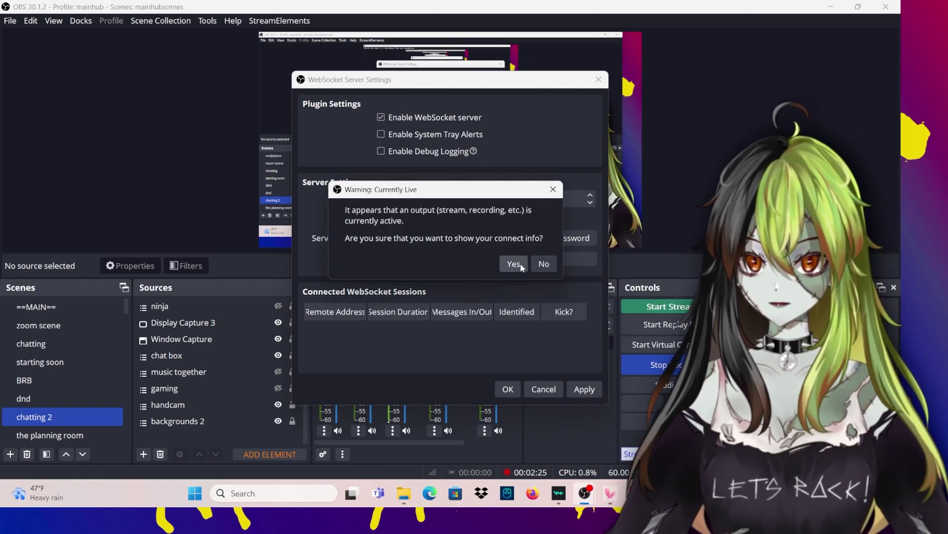
{"action": "left_click", "coordinate": [513, 264]}
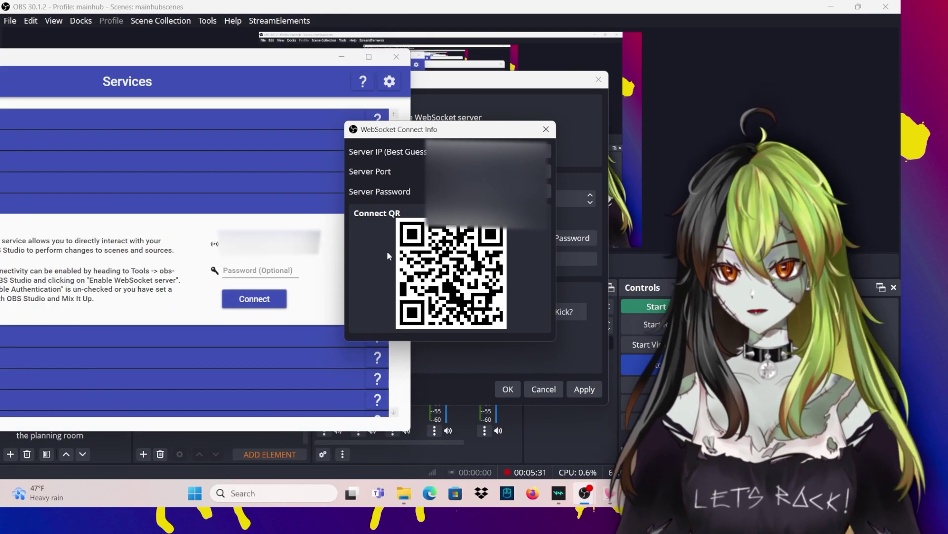
Step: Paste the WebSocket server password into Mix It Up's OBS Studio service, connect it, and collapse the VTube Studio service
{"action": "left_click", "coordinate": [247, 271]}
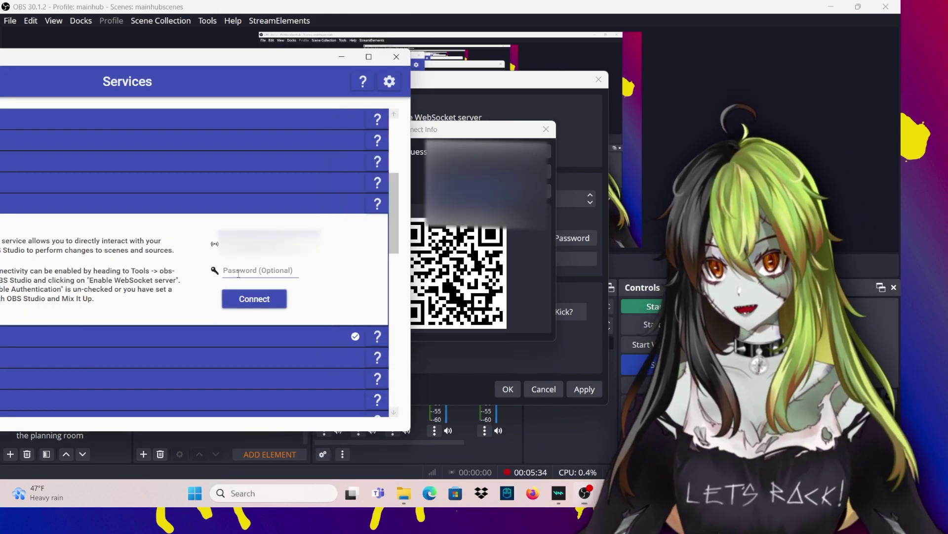
{"action": "right_click", "coordinate": [244, 272]}
{"action": "left_click", "coordinate": [293, 327]}
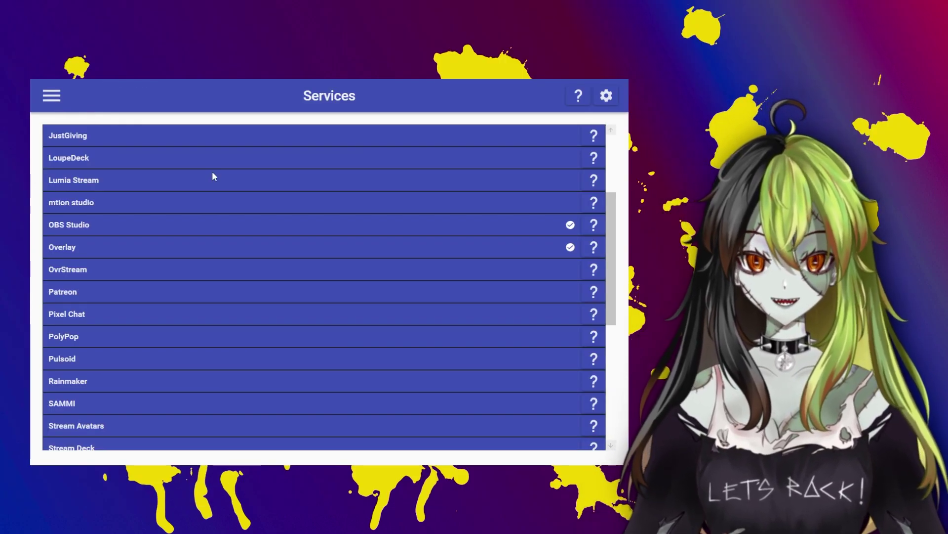
{"action": "scroll", "coordinate": [153, 212], "scroll_direction": "down", "scroll_amount": 6}
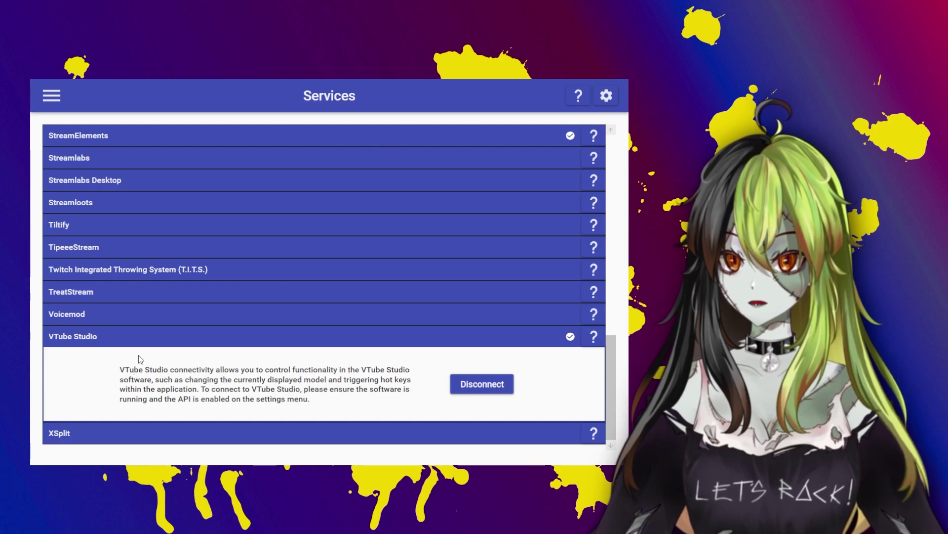
{"action": "left_click", "coordinate": [141, 338]}
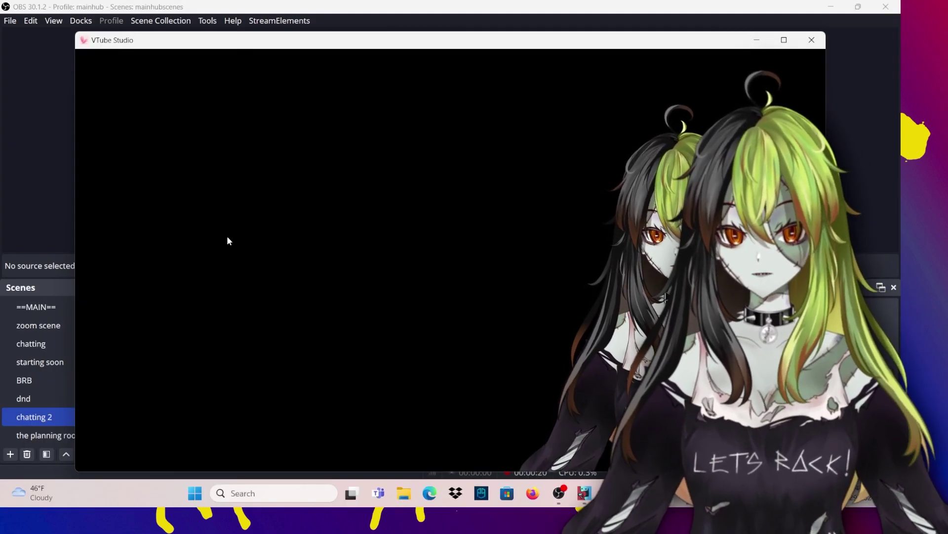
Step: Switch to VTube Studio, add a new hotkey at the end of the hotkey list and name it "yeet p1"
{"action": "left_click", "coordinate": [96, 235]}
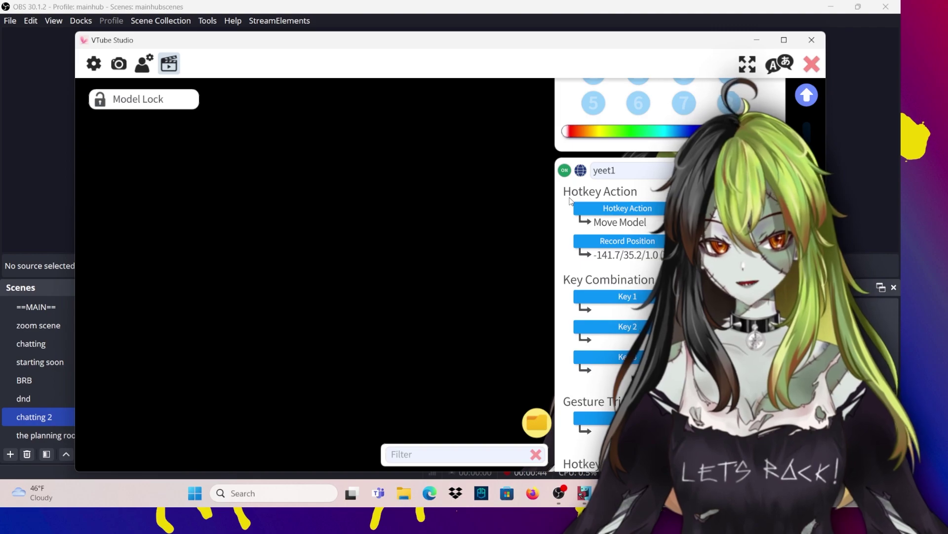
{"action": "scroll", "coordinate": [612, 195], "scroll_direction": "down", "scroll_amount": 1}
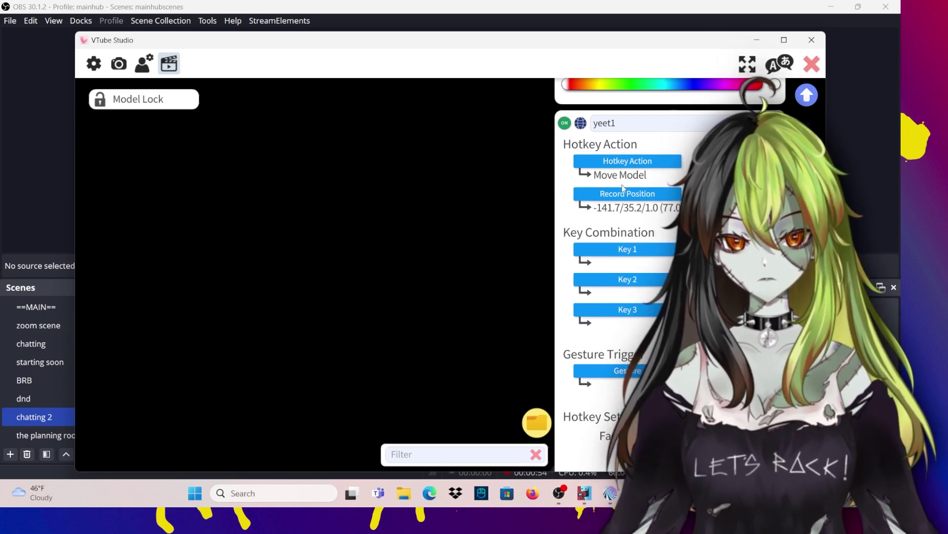
{"action": "scroll", "coordinate": [641, 182], "scroll_direction": "down", "scroll_amount": 5}
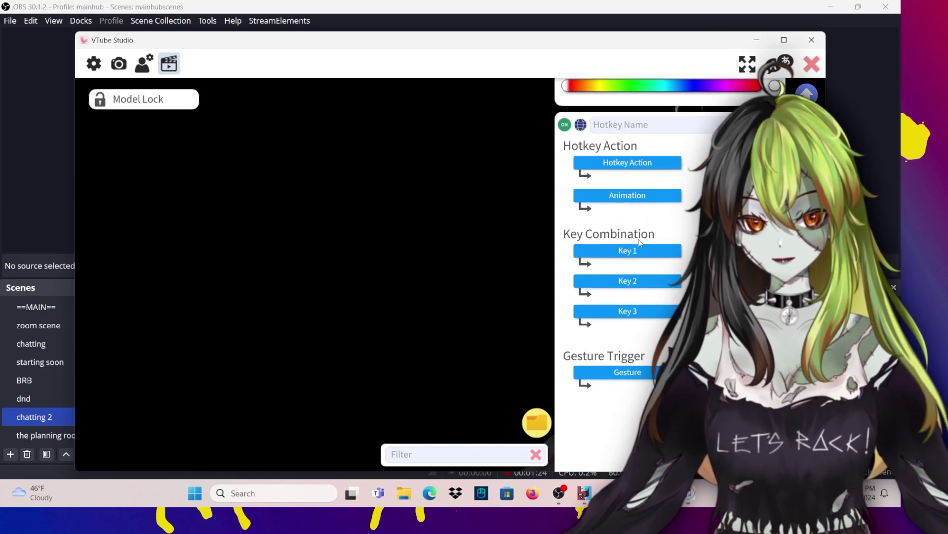
{"action": "scroll", "coordinate": [636, 191], "scroll_direction": "down", "scroll_amount": 5}
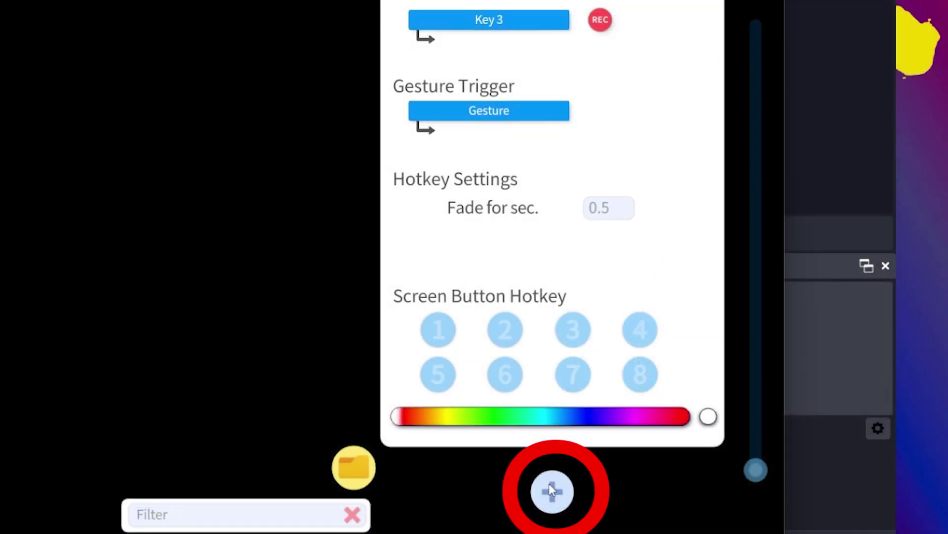
{"action": "left_click", "coordinate": [552, 490]}
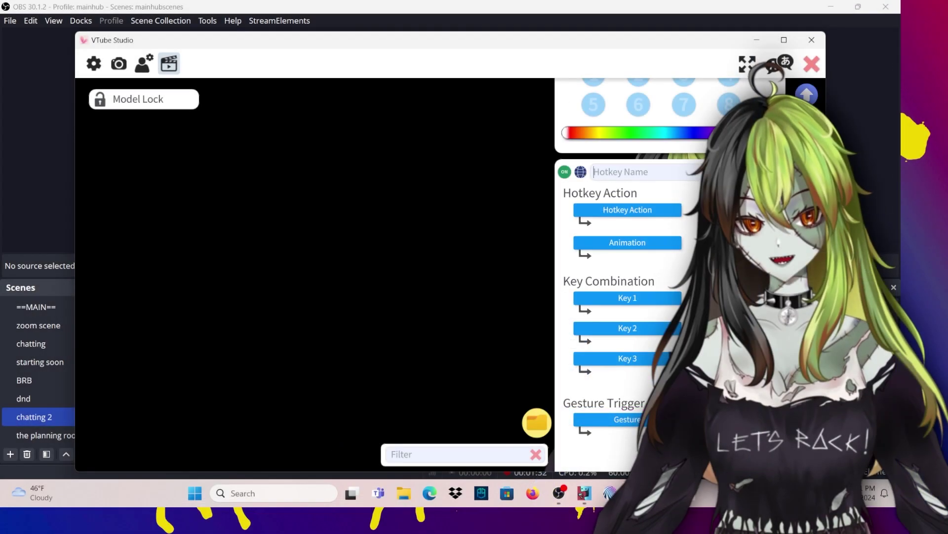
{"action": "left_click", "coordinate": [632, 173]}
{"action": "type", "text": "yeet"}
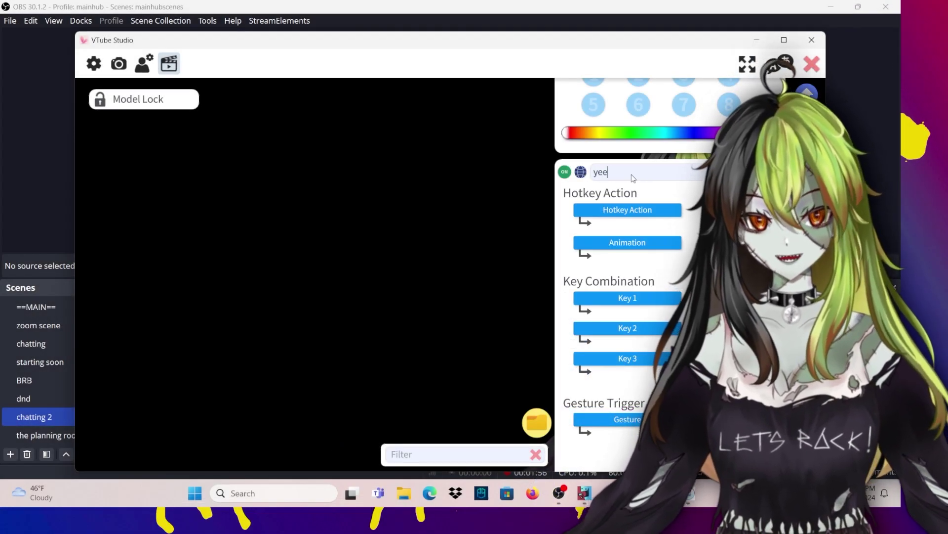
Step: Set the "yeet p1" hotkey's action to Move Model
{"action": "left_click", "coordinate": [627, 209]}
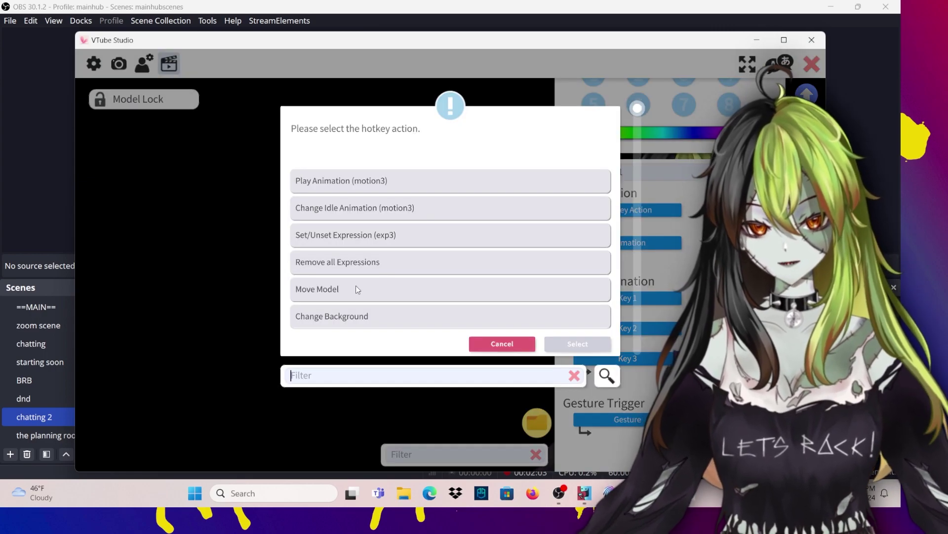
{"action": "left_click", "coordinate": [357, 286]}
{"action": "left_click", "coordinate": [573, 343]}
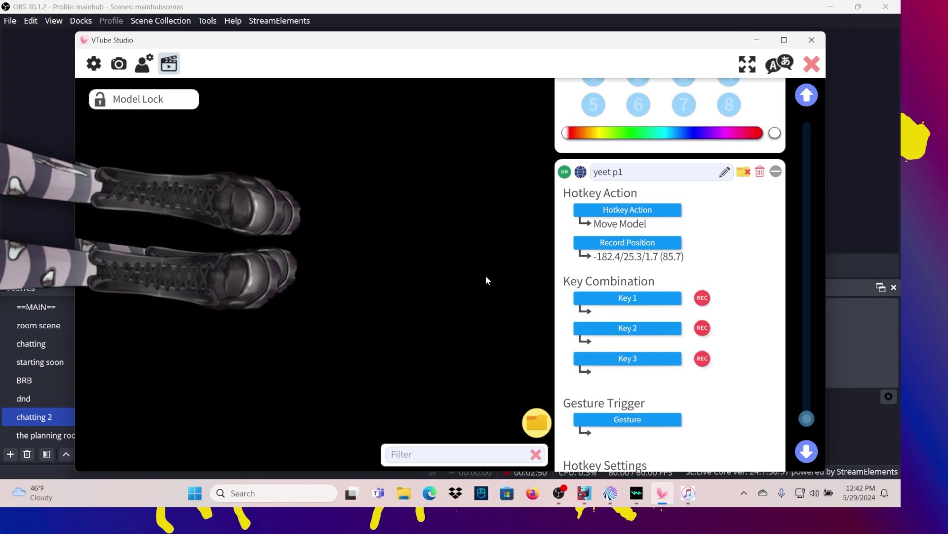
Step: Add two more hotkeys at the end of the hotkey list and name them "yeet p2" and "yeet p3"
{"action": "scroll", "coordinate": [704, 286], "scroll_direction": "down", "scroll_amount": 5}
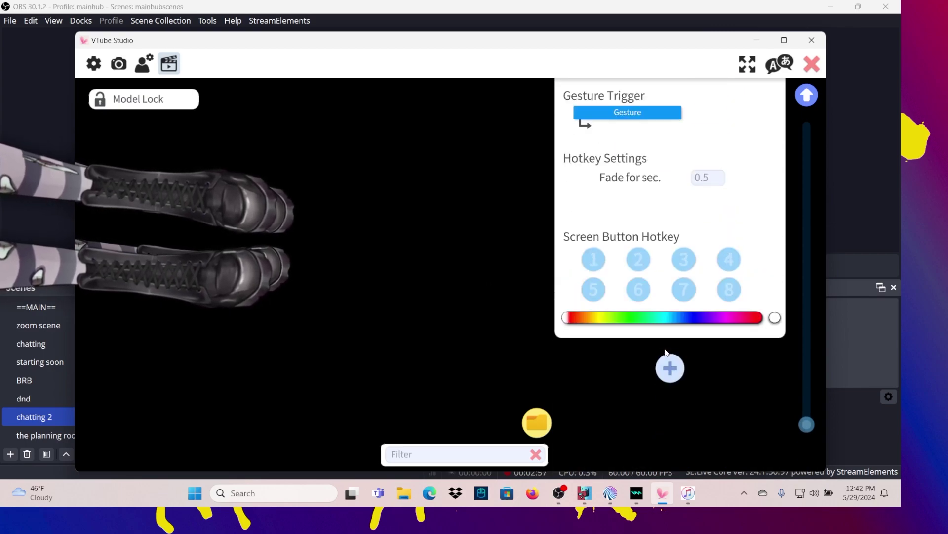
{"action": "left_click", "coordinate": [669, 436]}
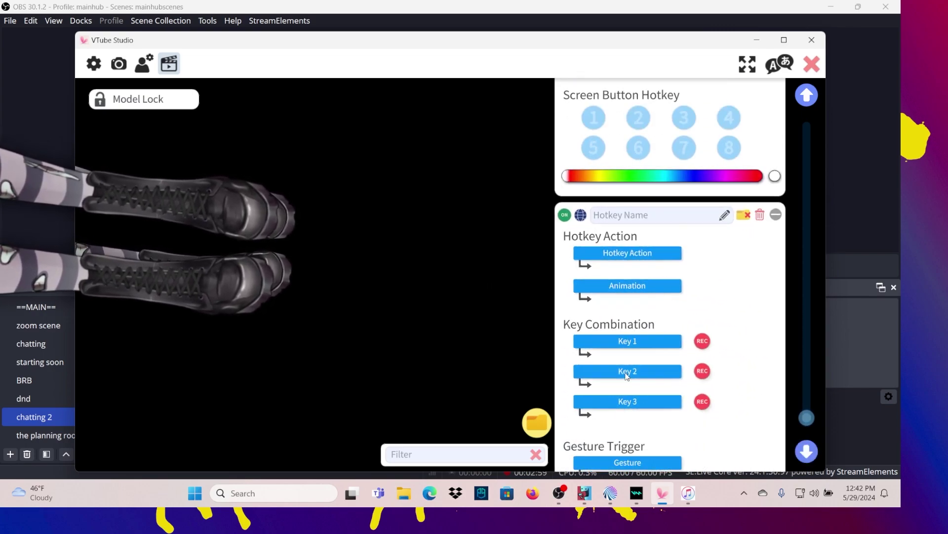
{"action": "scroll", "coordinate": [646, 239], "scroll_direction": "down", "scroll_amount": 5}
{"action": "scroll", "coordinate": [646, 239], "scroll_direction": "up", "scroll_amount": 5}
{"action": "left_click", "coordinate": [725, 239]}
{"action": "type", "text": "yeet p2"}
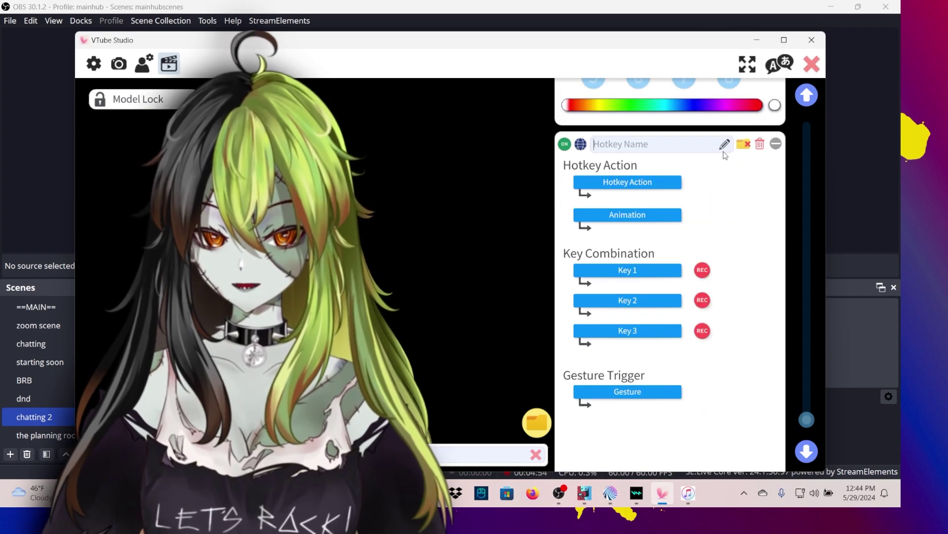
{"action": "type", "text": "yeet"}
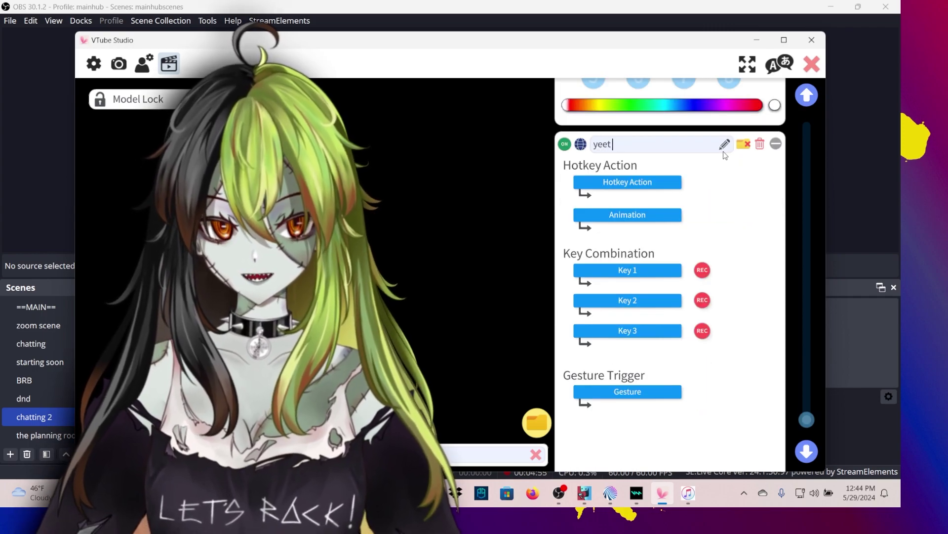
{"action": "type", "text": " p3"}
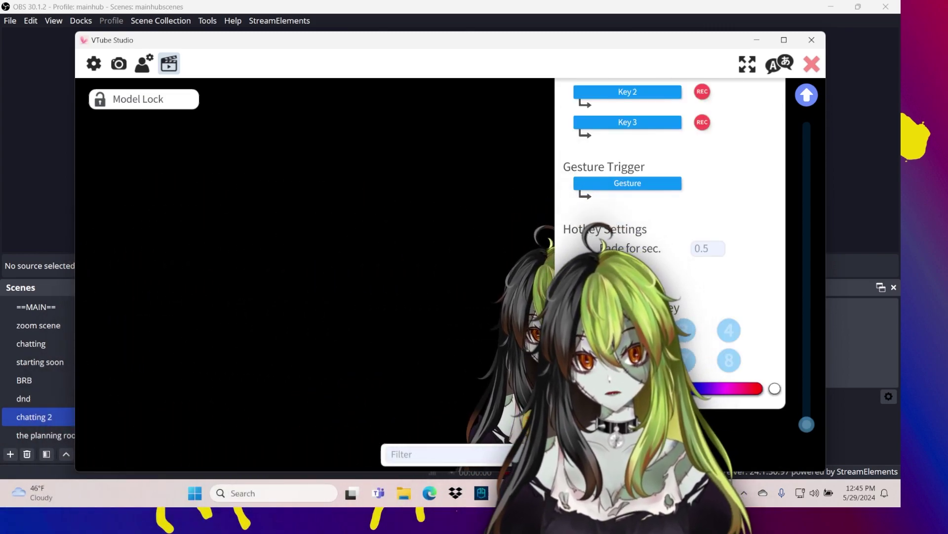
Step: Add a "yeet p4" hotkey with the Move Model action, record the model's off-screen position for it, and close the settings
{"action": "left_click", "coordinate": [671, 441]}
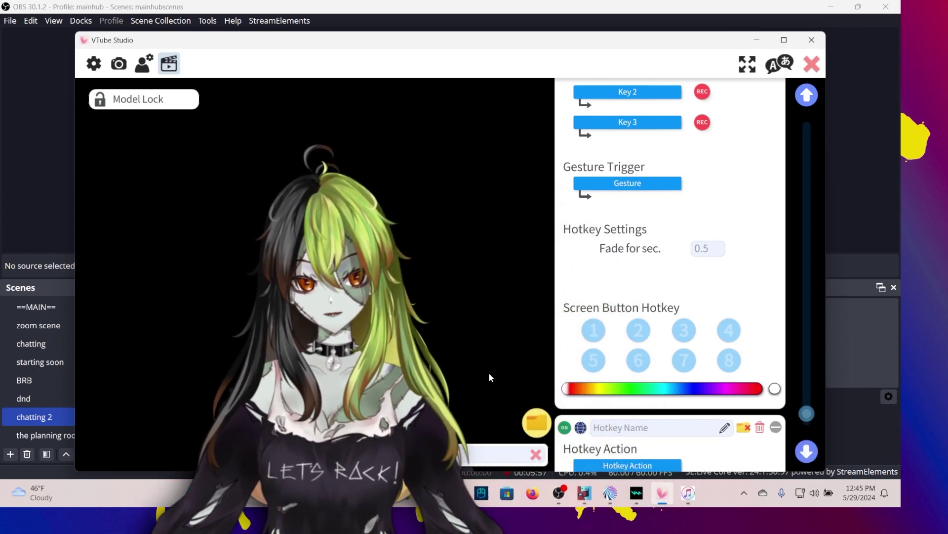
{"action": "double_click", "coordinate": [588, 316]}
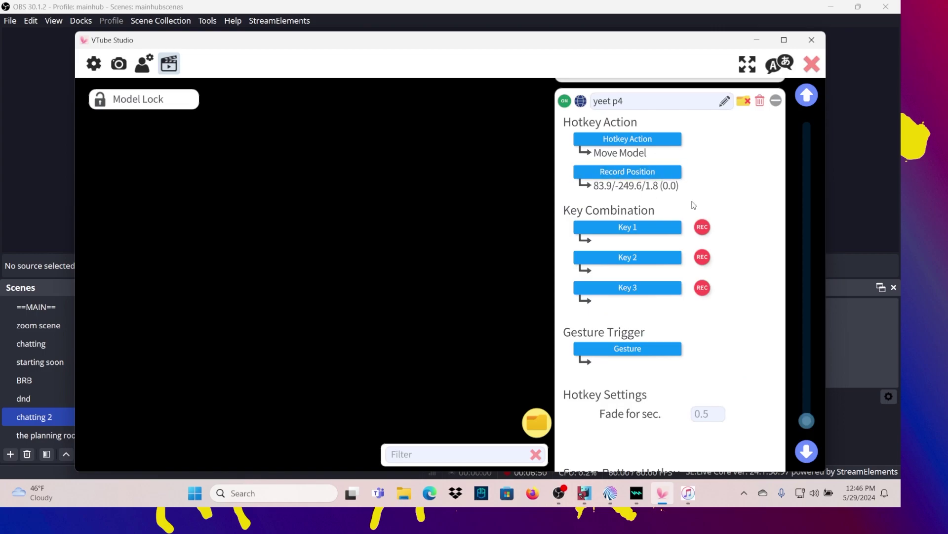
{"action": "left_click", "coordinate": [808, 72]}
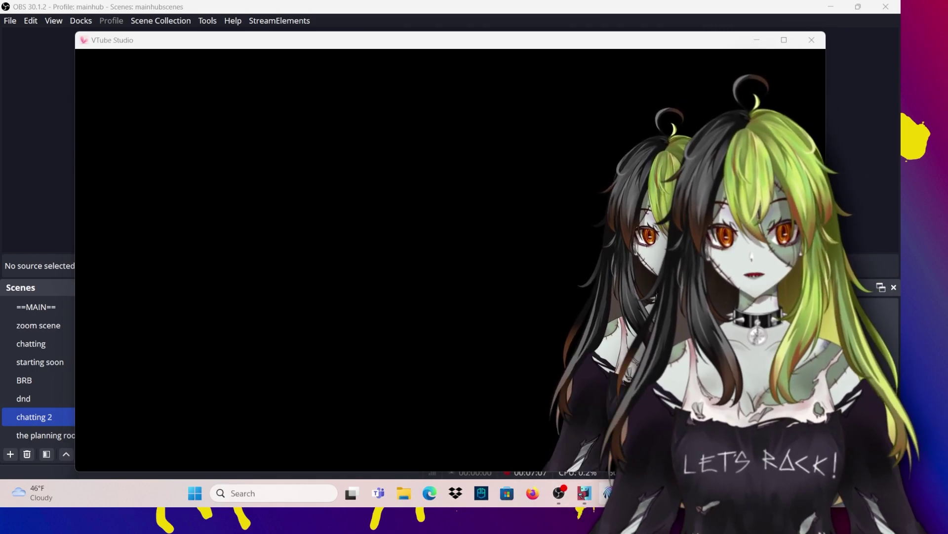
Step: Switch to Mix It Up and create a new Twitch channel point reward named "yeet2"
{"action": "left_click", "coordinate": [610, 493]}
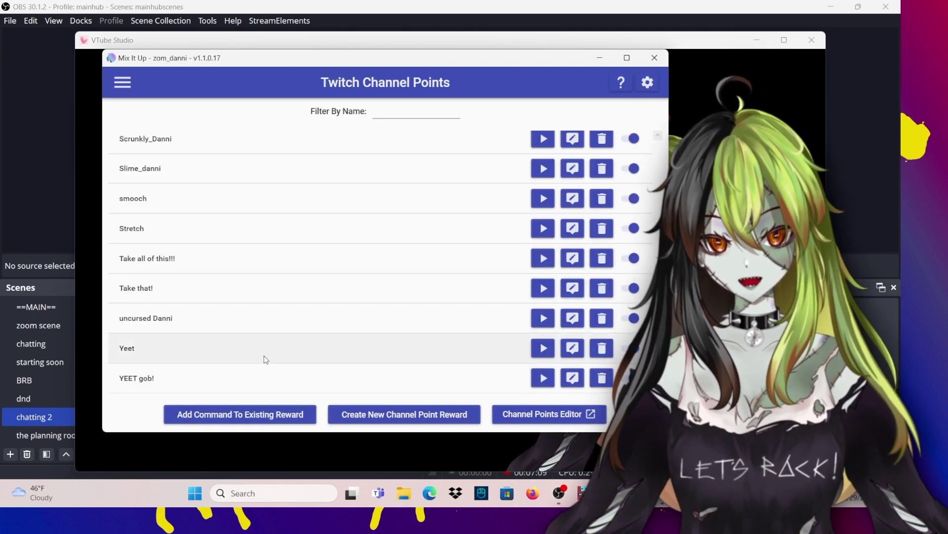
{"action": "left_click", "coordinate": [248, 341]}
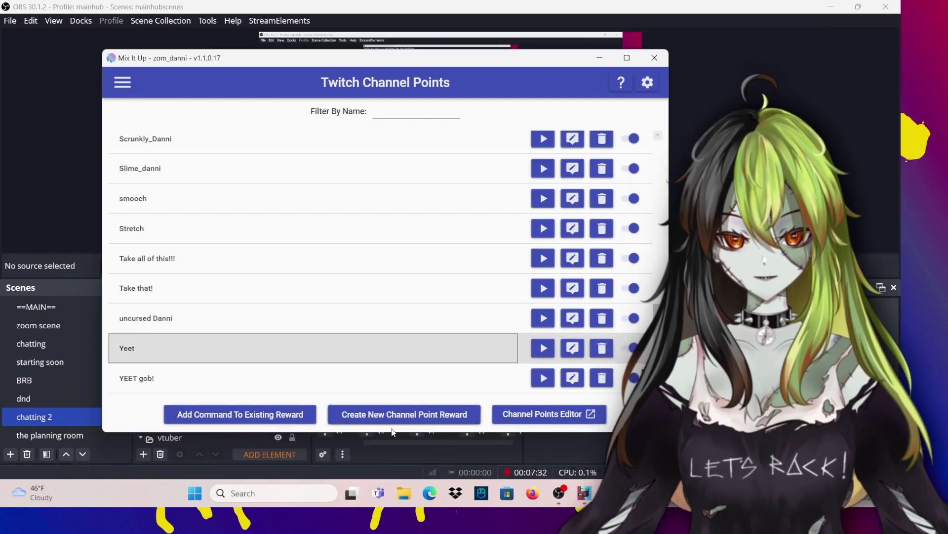
{"action": "left_click", "coordinate": [413, 422]}
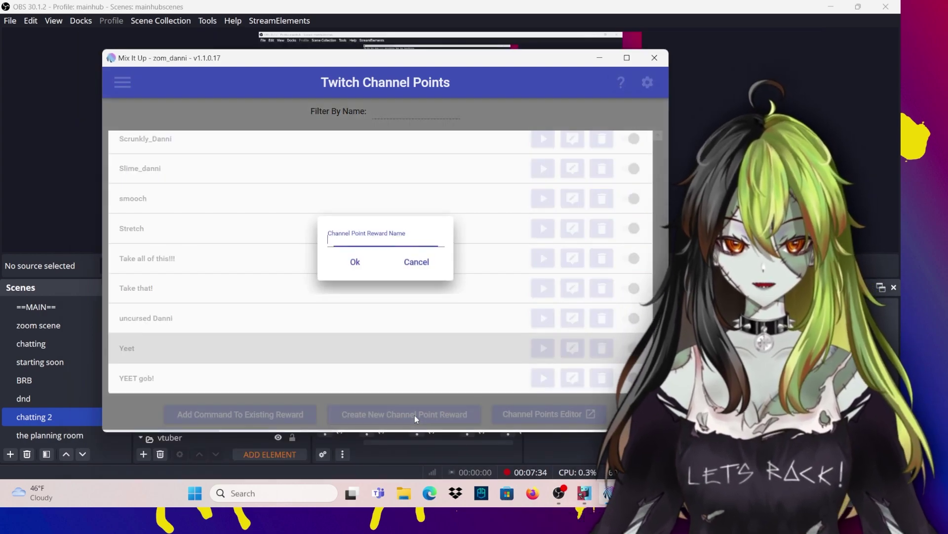
{"action": "type", "text": "yeet2"}
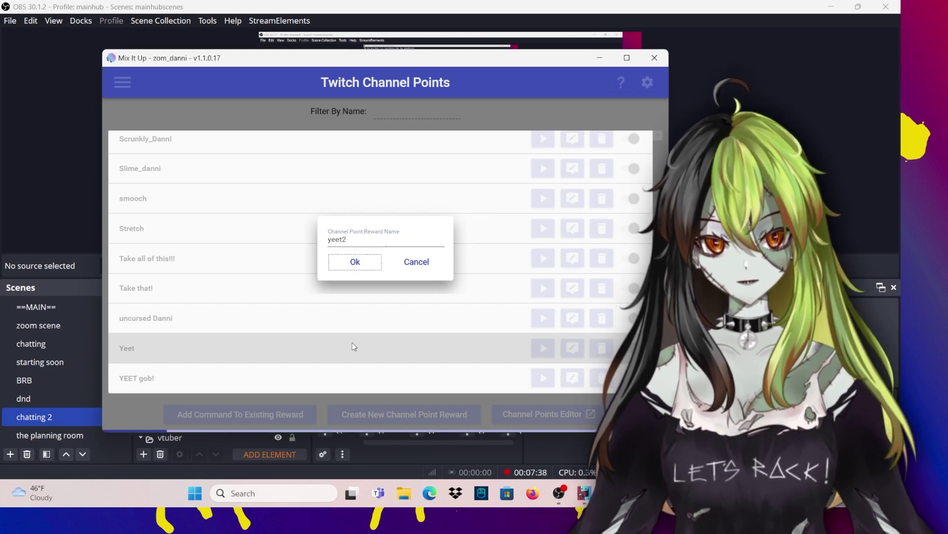
{"action": "key", "text": "Return"}
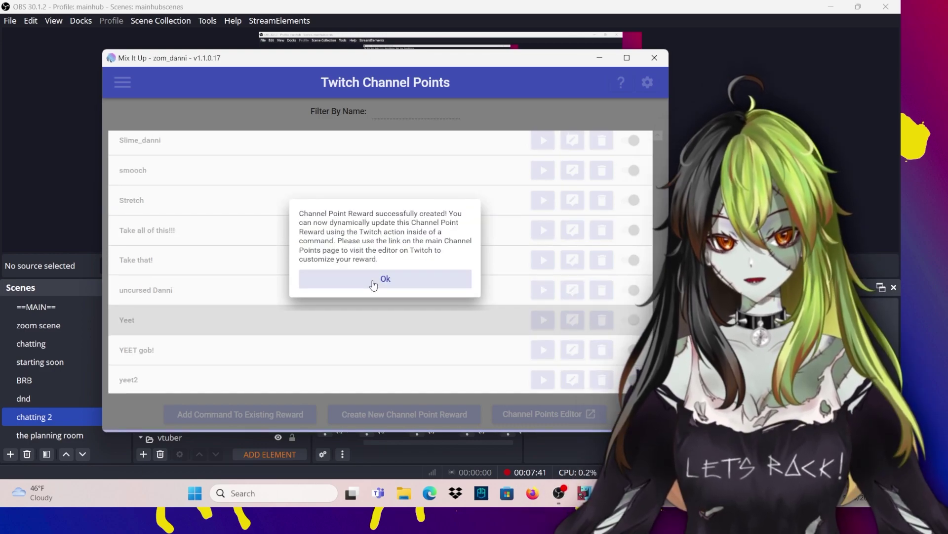
{"action": "left_click", "coordinate": [373, 284]}
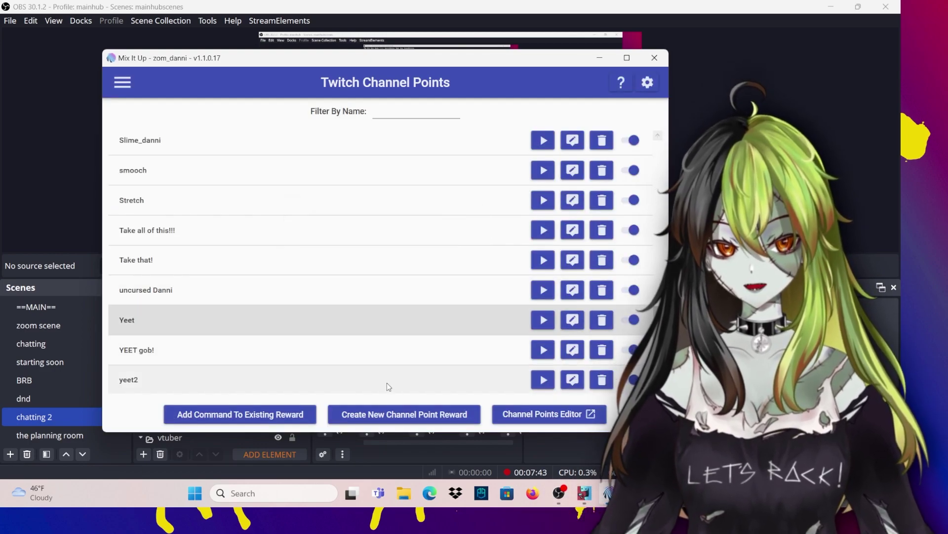
Step: Open the "yeet2" command for editing and add a VTube Studio action to it
{"action": "scroll", "coordinate": [496, 381], "scroll_direction": "down", "scroll_amount": 1}
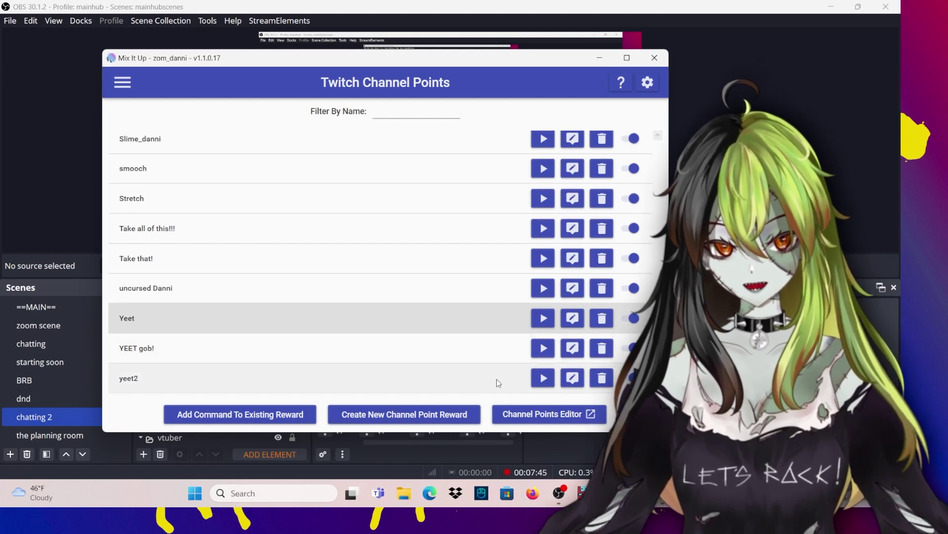
{"action": "left_click", "coordinate": [567, 381]}
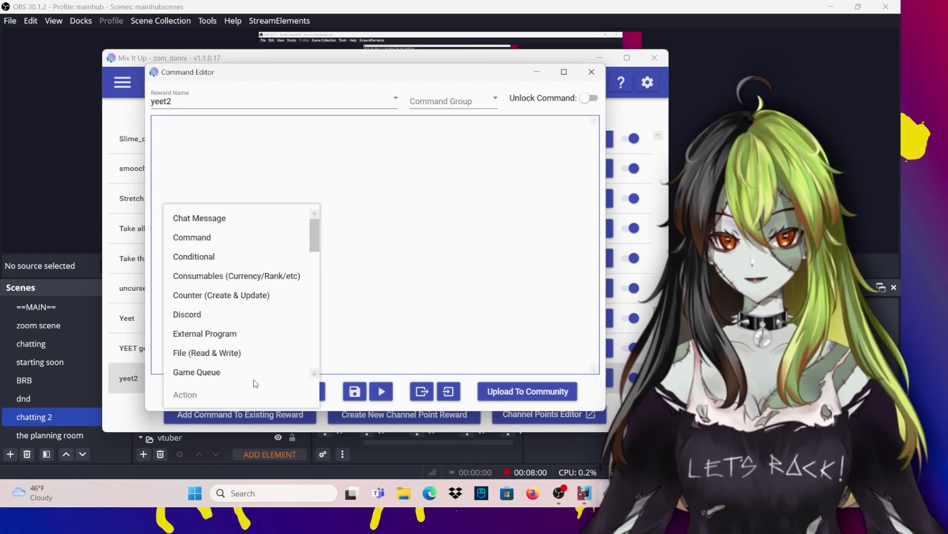
{"action": "scroll", "coordinate": [237, 357], "scroll_direction": "down", "scroll_amount": 10}
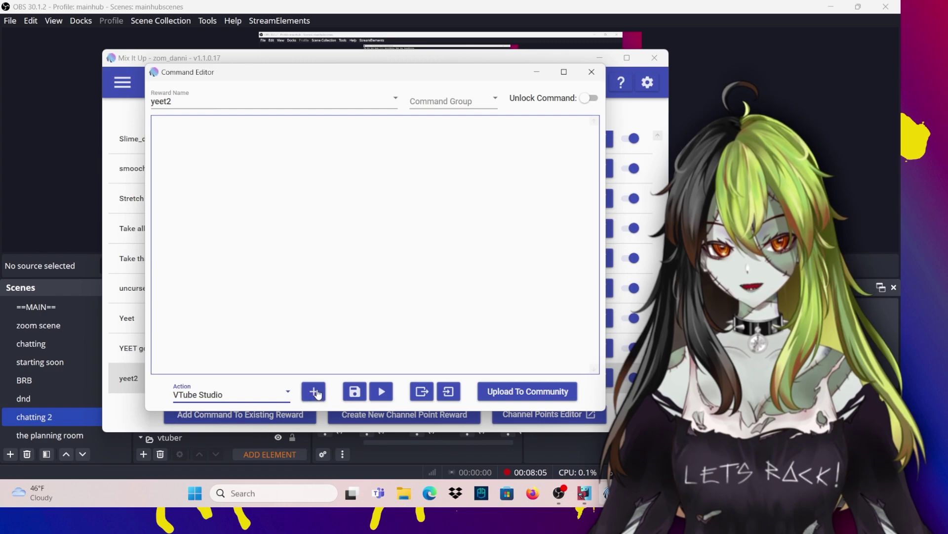
{"action": "left_click", "coordinate": [314, 391]}
Step: Set the VTube Studio action to Run Hot Key, choose the avatar's model, and pick the "yeet p1" hotkey
{"action": "left_click", "coordinate": [226, 167]}
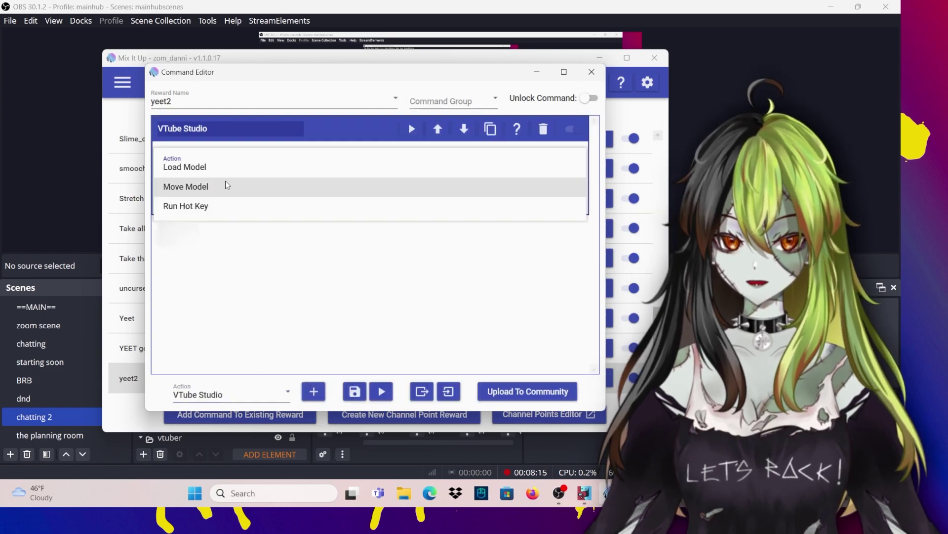
{"action": "left_click", "coordinate": [224, 208]}
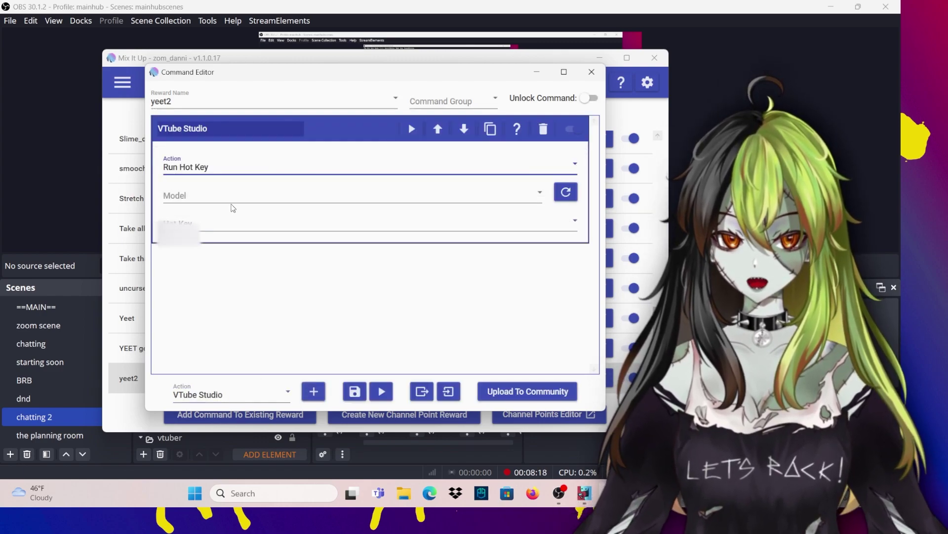
{"action": "left_click", "coordinate": [234, 199]}
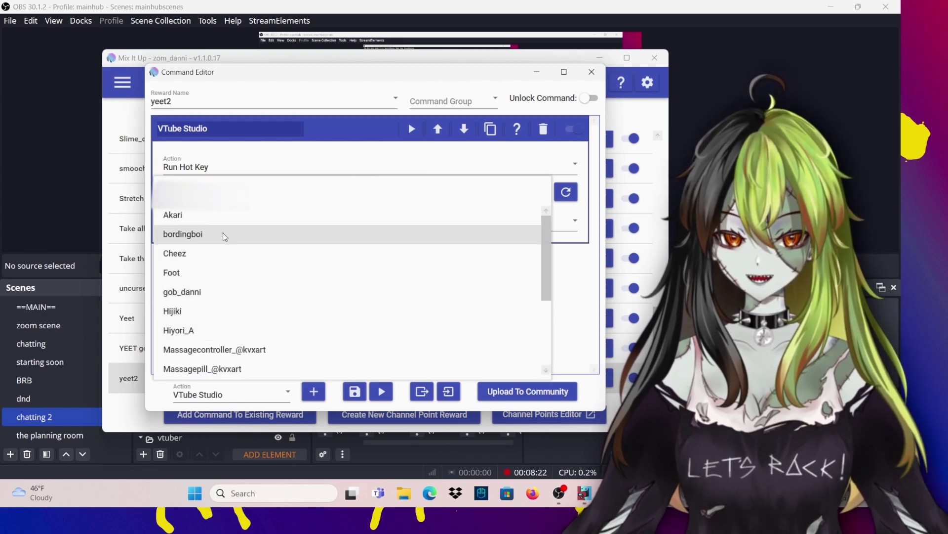
{"action": "left_click", "coordinate": [223, 233]}
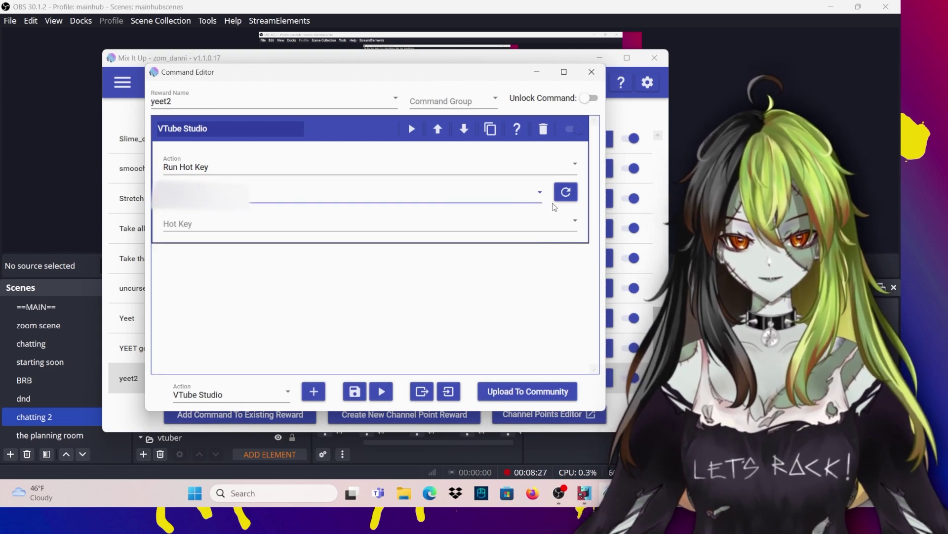
{"action": "left_click", "coordinate": [263, 229]}
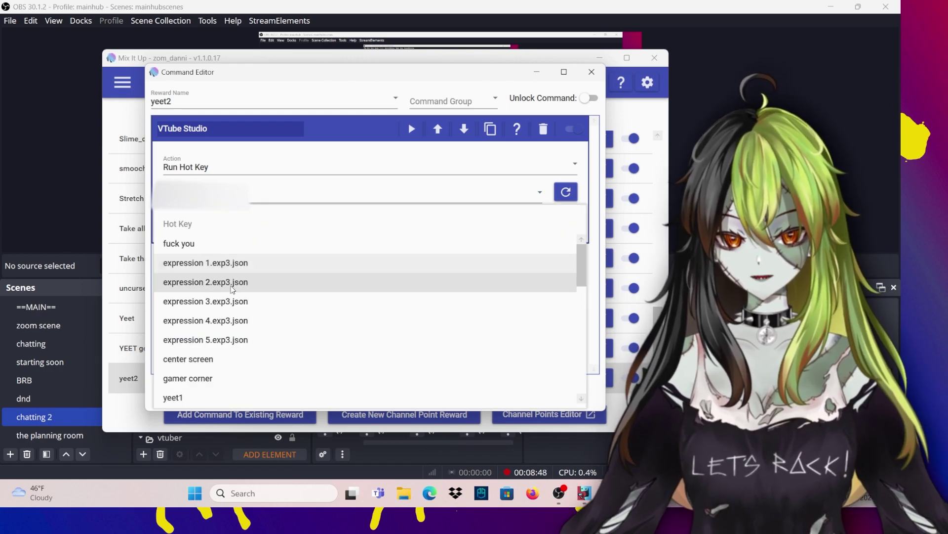
{"action": "scroll", "coordinate": [236, 289], "scroll_direction": "down", "scroll_amount": 3}
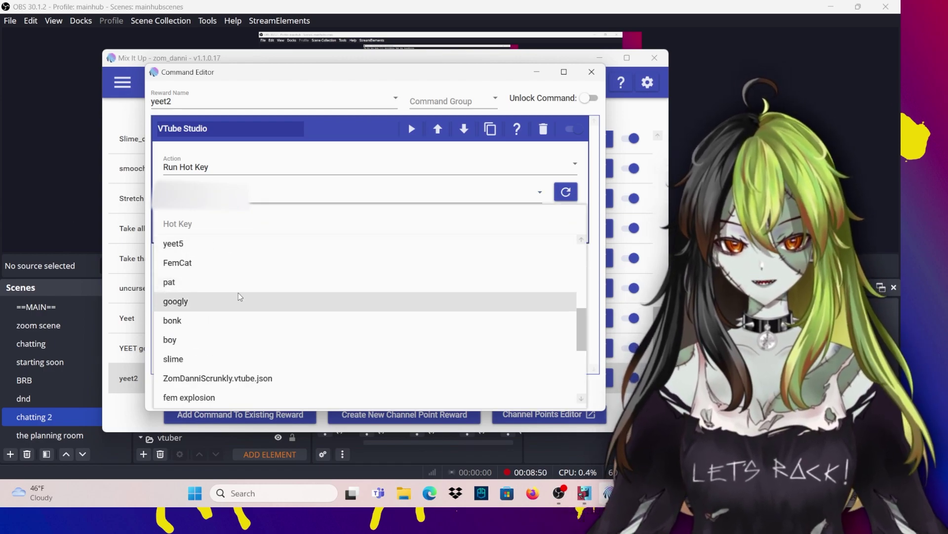
{"action": "scroll", "coordinate": [232, 294], "scroll_direction": "down", "scroll_amount": 3}
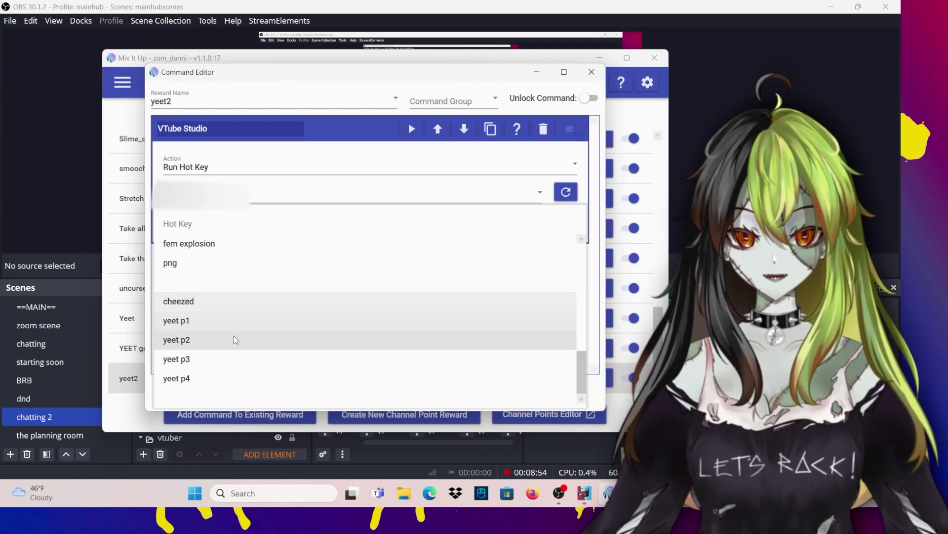
{"action": "left_click", "coordinate": [202, 320]}
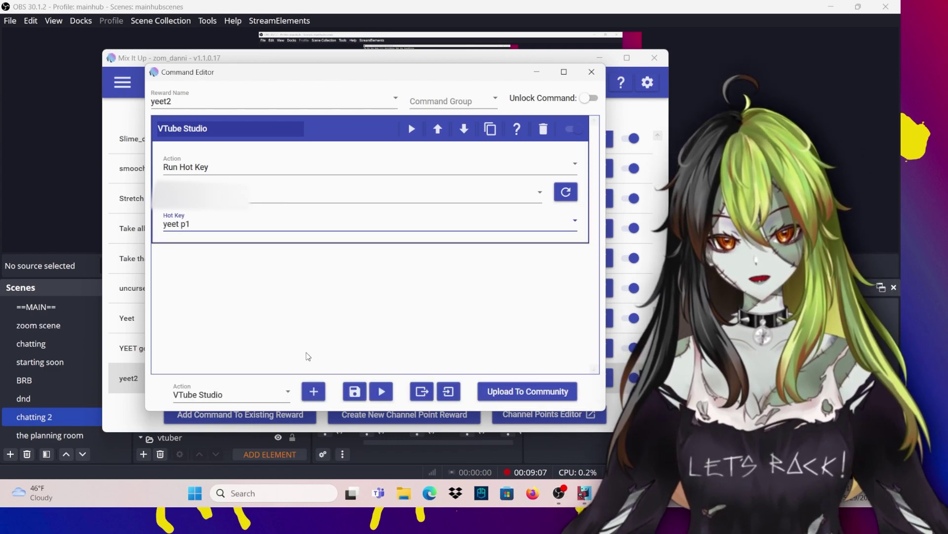
Step: Duplicate the "yeet p1" action three times and set the copies' hotkeys, using "yeet p4" for the fourth action
{"action": "left_click", "coordinate": [491, 131]}
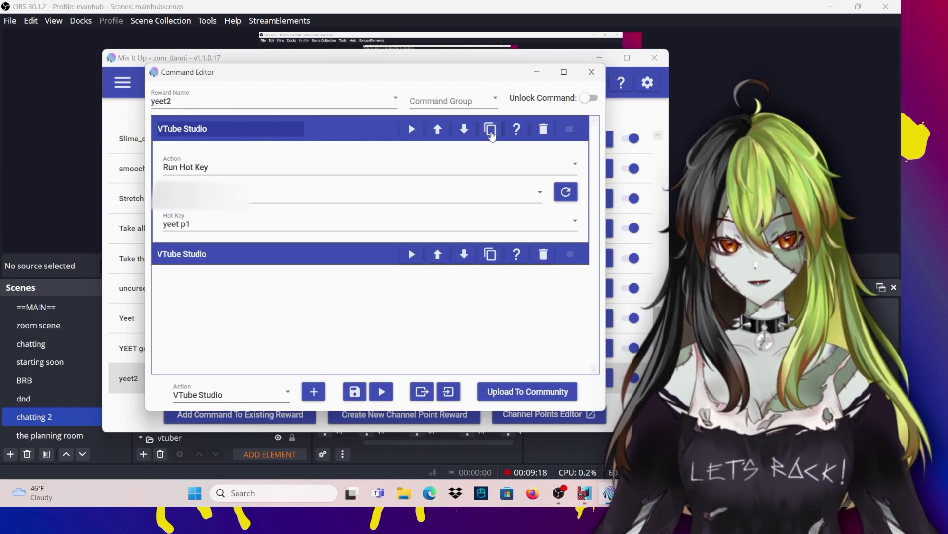
{"action": "left_click", "coordinate": [492, 133]}
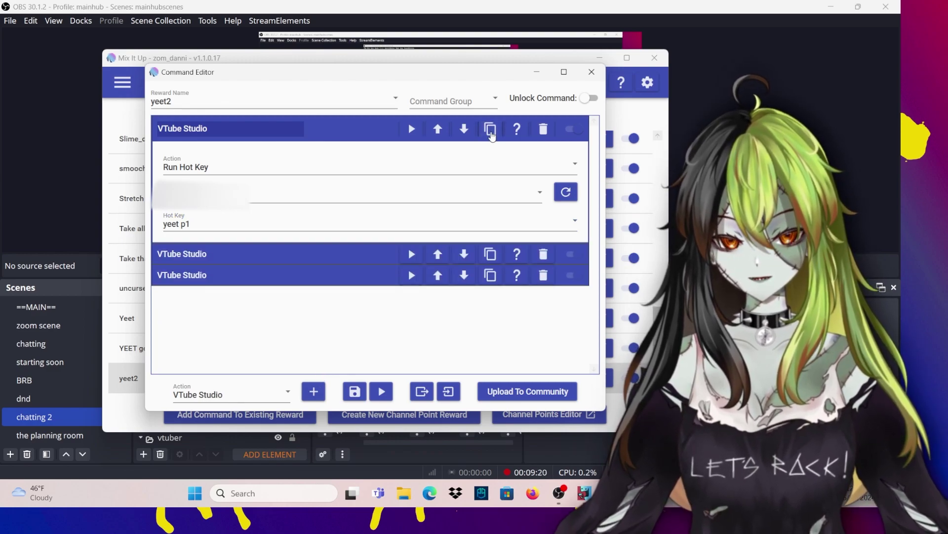
{"action": "left_click", "coordinate": [490, 131]}
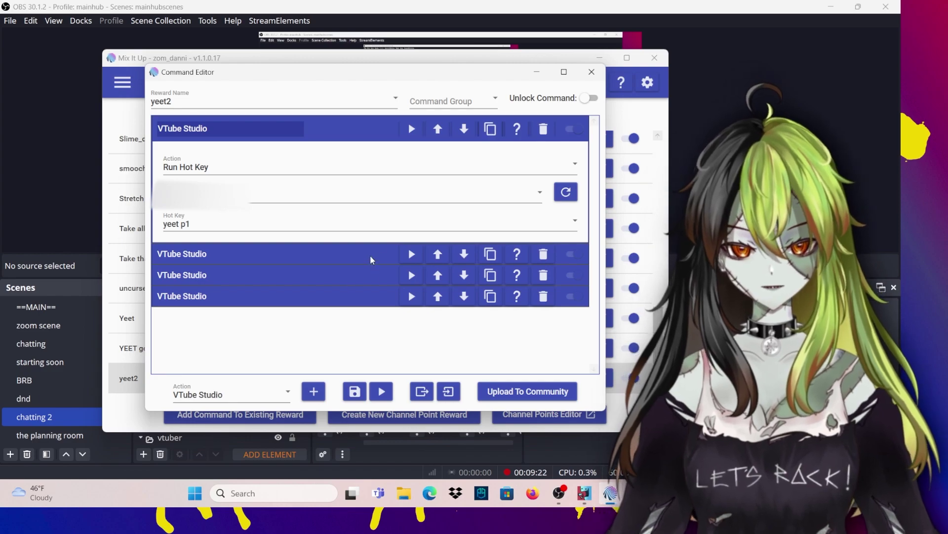
{"action": "left_click", "coordinate": [373, 263]}
{"action": "scroll", "coordinate": [303, 343], "scroll_direction": "down", "scroll_amount": 2}
{"action": "left_click", "coordinate": [295, 311]}
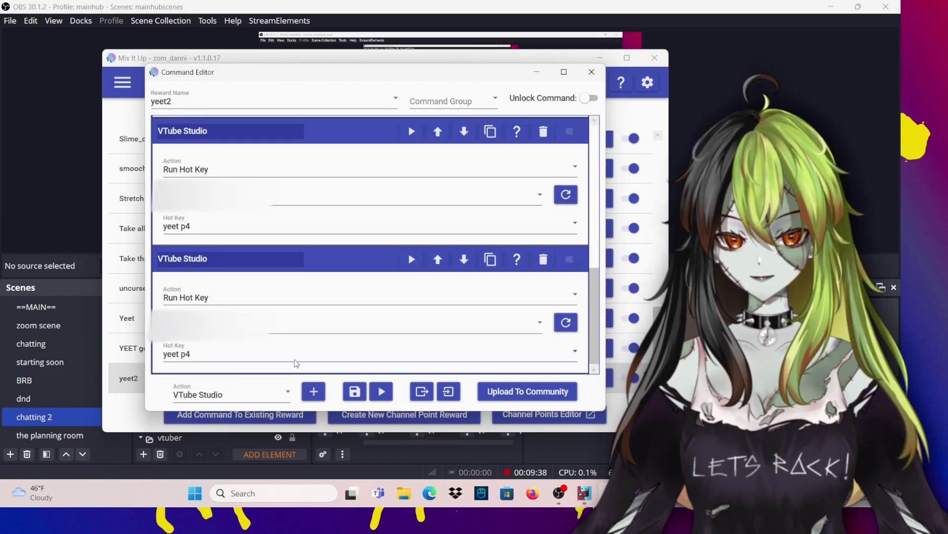
Step: Set the hotkey of the fifth, last VTube Studio action to "gamer corner"
{"action": "left_click", "coordinate": [295, 360]}
{"action": "scroll", "coordinate": [250, 282], "scroll_direction": "up", "scroll_amount": 3}
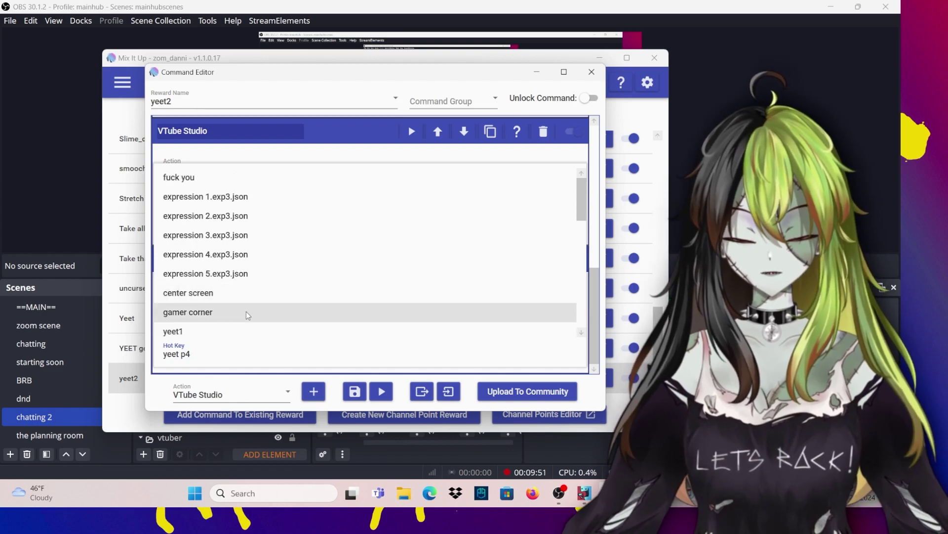
{"action": "left_click", "coordinate": [246, 311]}
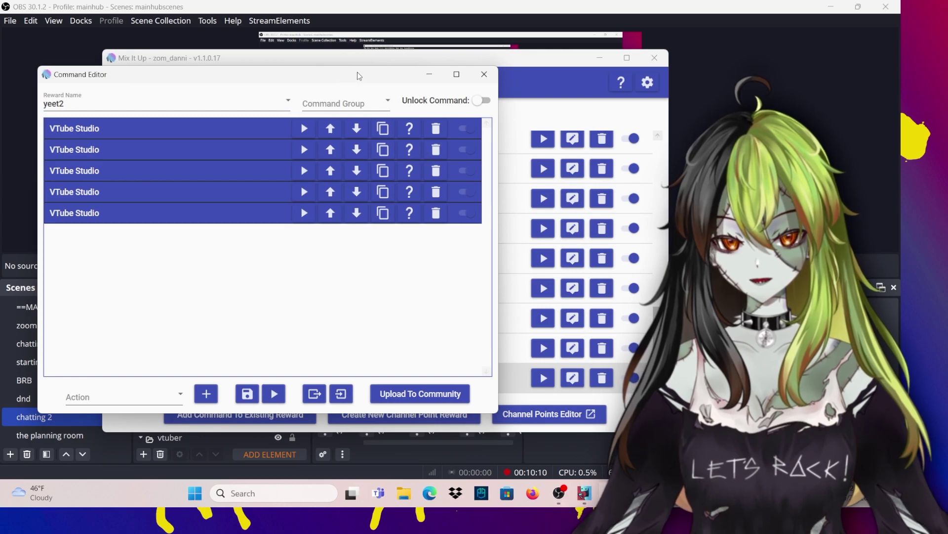
Step: Move the Command Editor window clear of the OBS preview and test the "yeet2" command with the default test values
{"action": "left_click_drag", "start_coordinate": [359, 76], "coordinate": [489, 110]}
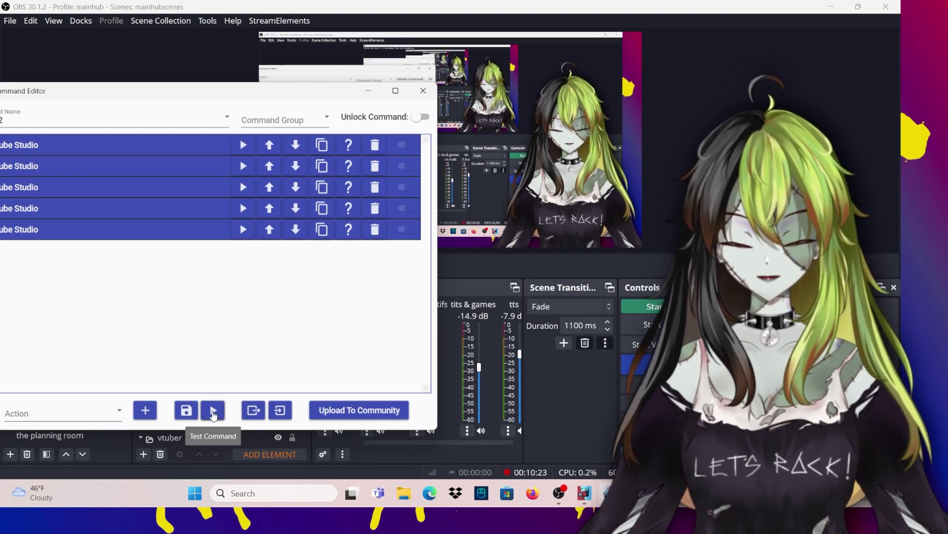
{"action": "left_click", "coordinate": [213, 415]}
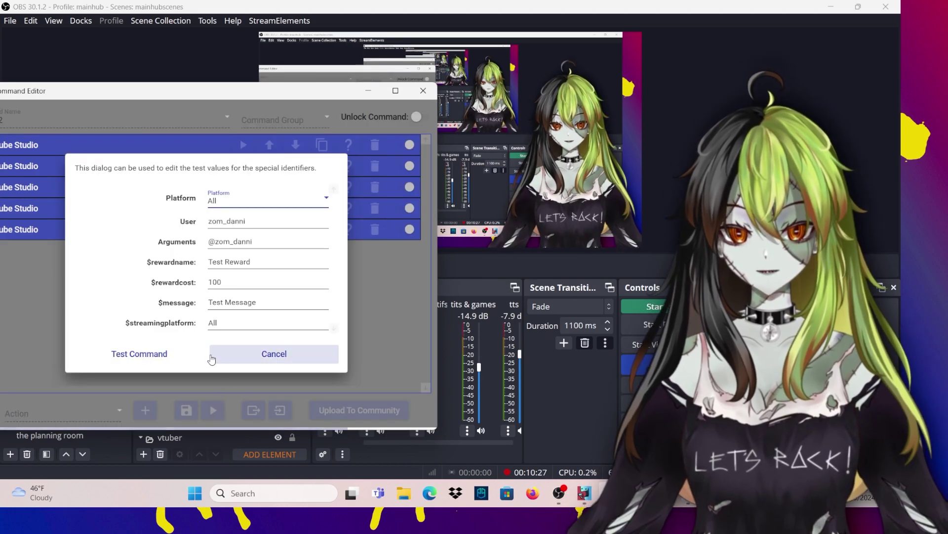
{"action": "left_click", "coordinate": [138, 351]}
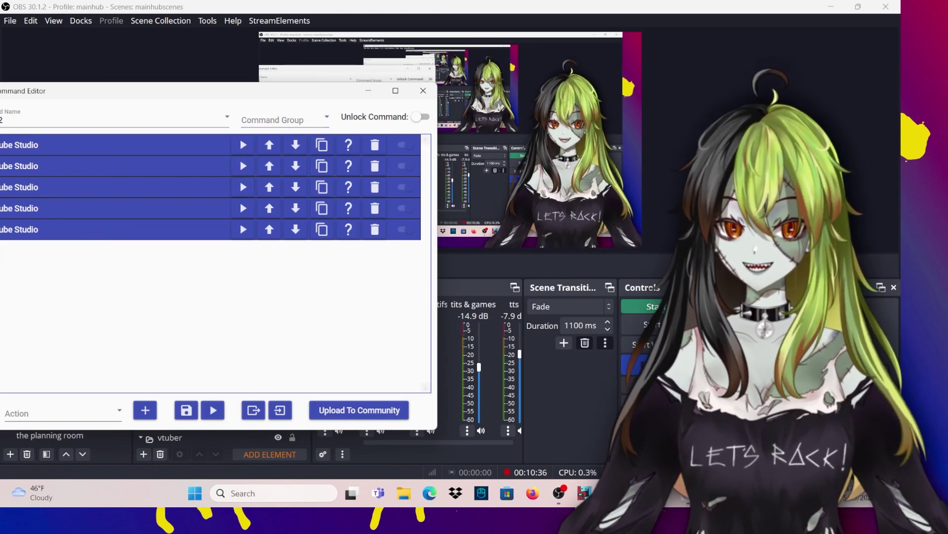
{"action": "mouse_move", "coordinate": [585, 492]}
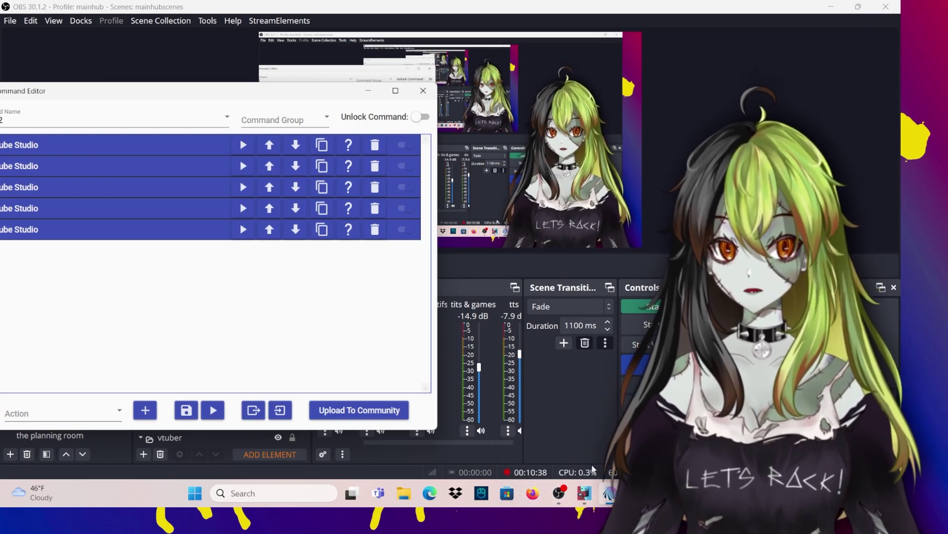
Step: Switch to VTube Studio and review the fade time setting of the move-model hotkey listed just above "yeet p3"
{"action": "left_click_drag", "start_coordinate": [231, 94], "coordinate": [238, 95]}
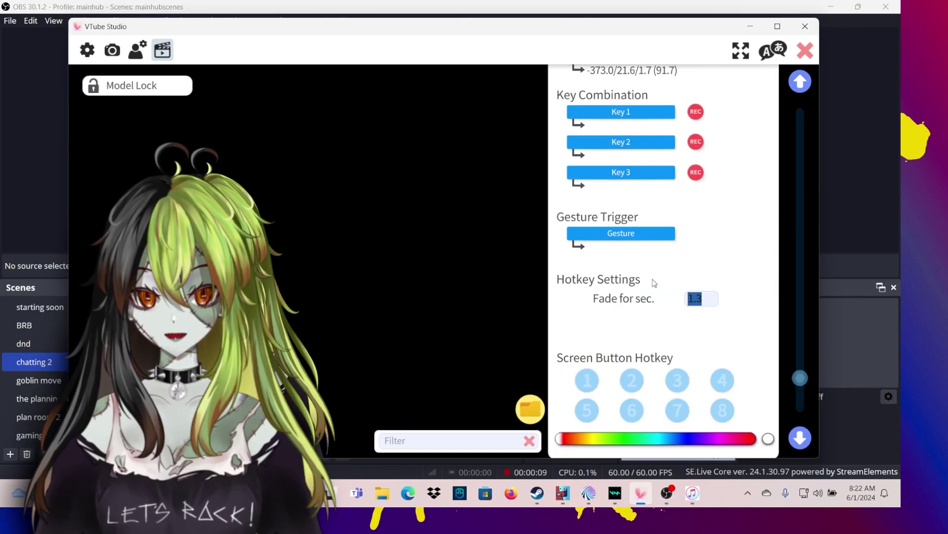
{"action": "scroll", "coordinate": [637, 287], "scroll_direction": "down", "scroll_amount": 1}
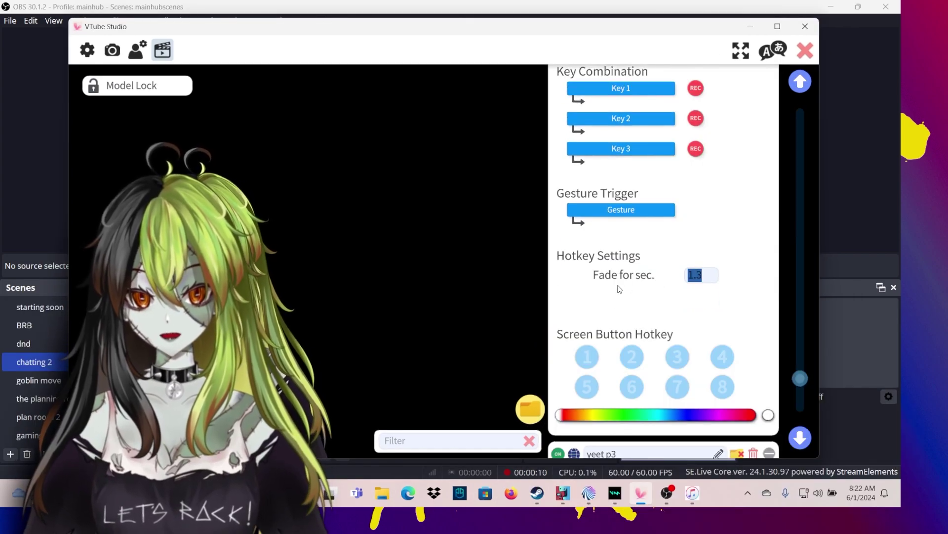
{"action": "scroll", "coordinate": [593, 279], "scroll_direction": "down", "scroll_amount": 1}
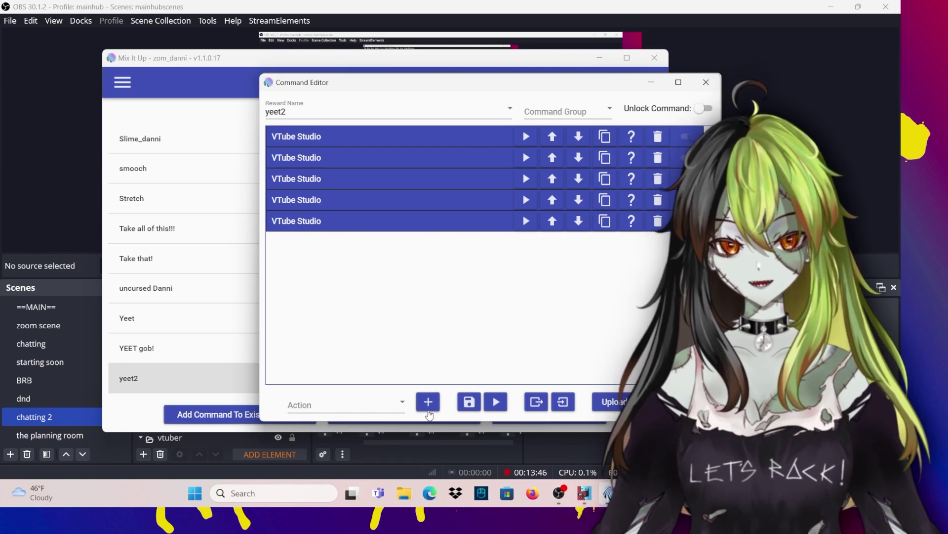
Step: Add a Wait action to the "yeet2" command in the Mix It Up Command Editor
{"action": "left_click", "coordinate": [346, 404]}
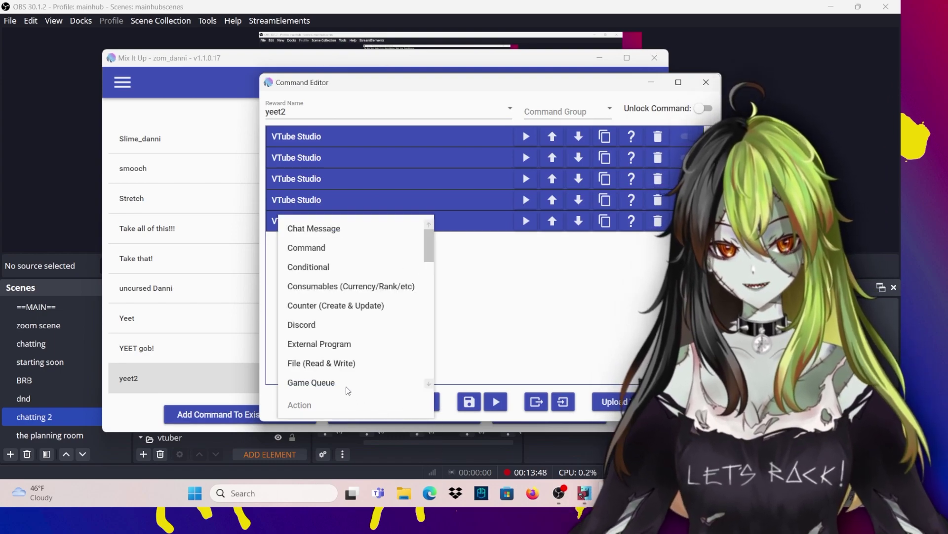
{"action": "scroll", "coordinate": [326, 346], "scroll_direction": "down", "scroll_amount": 2}
{"action": "scroll", "coordinate": [319, 359], "scroll_direction": "down", "scroll_amount": 5}
{"action": "left_click", "coordinate": [312, 341]}
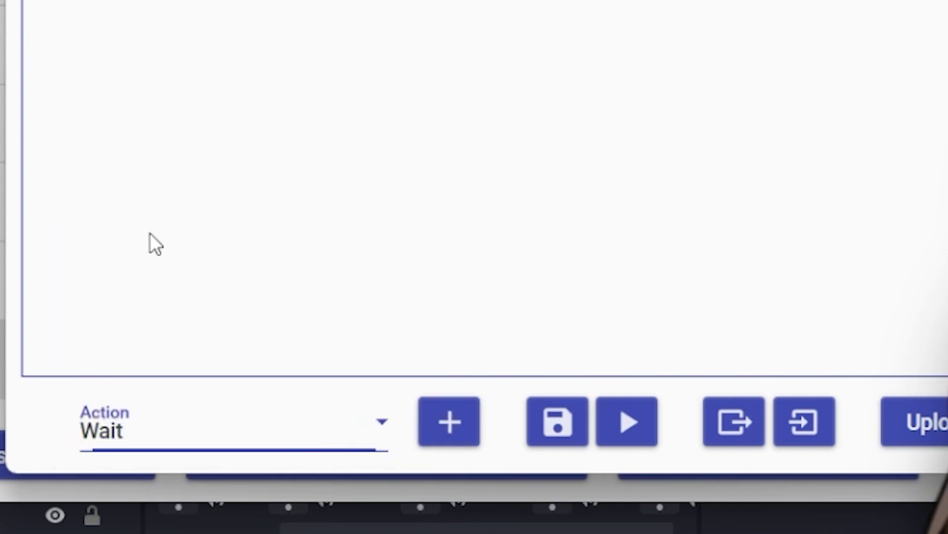
{"action": "left_click", "coordinate": [452, 426]}
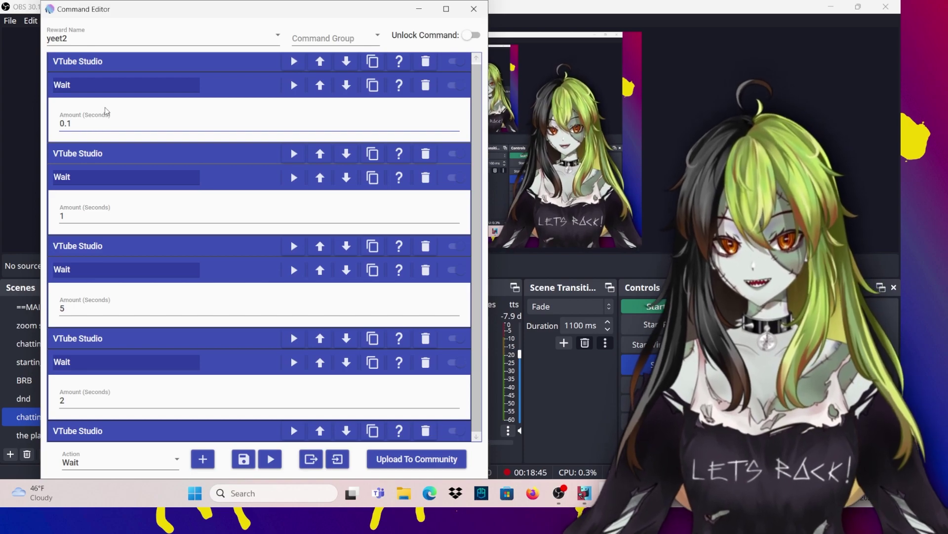
Step: Test the "yeet2" command with its waits using the default test values, keeping the Command Editor clear of the avatar in the OBS preview
{"action": "left_click", "coordinate": [45, 10]}
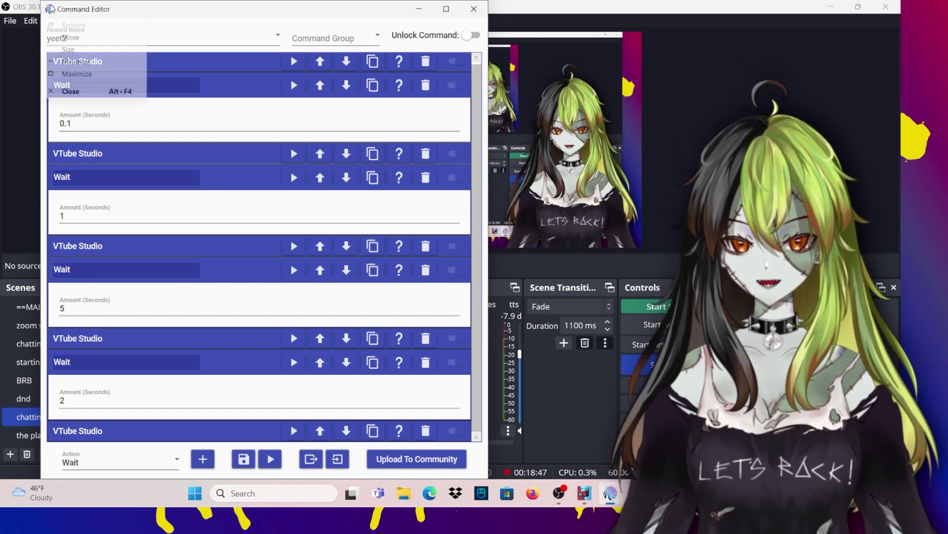
{"action": "left_click", "coordinate": [188, 12]}
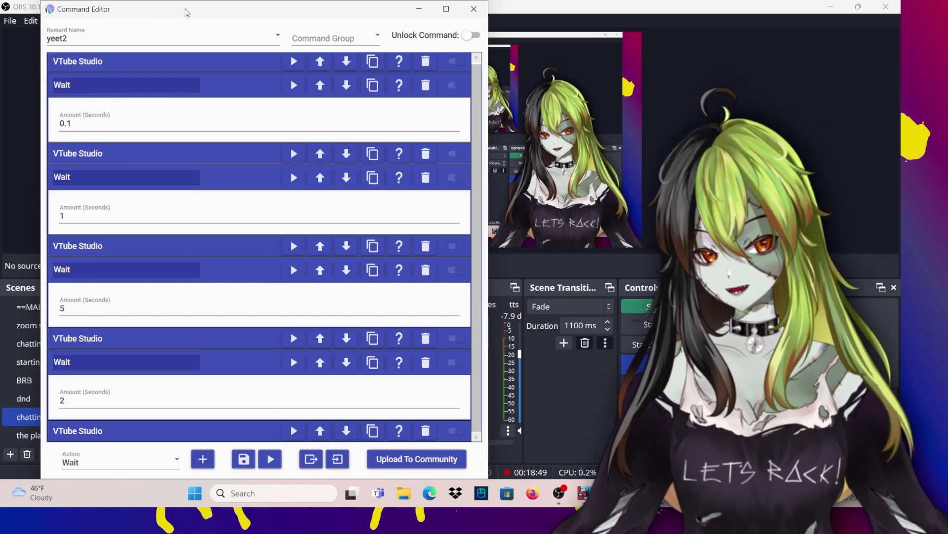
{"action": "left_click_drag", "start_coordinate": [184, 14], "coordinate": [356, 447]}
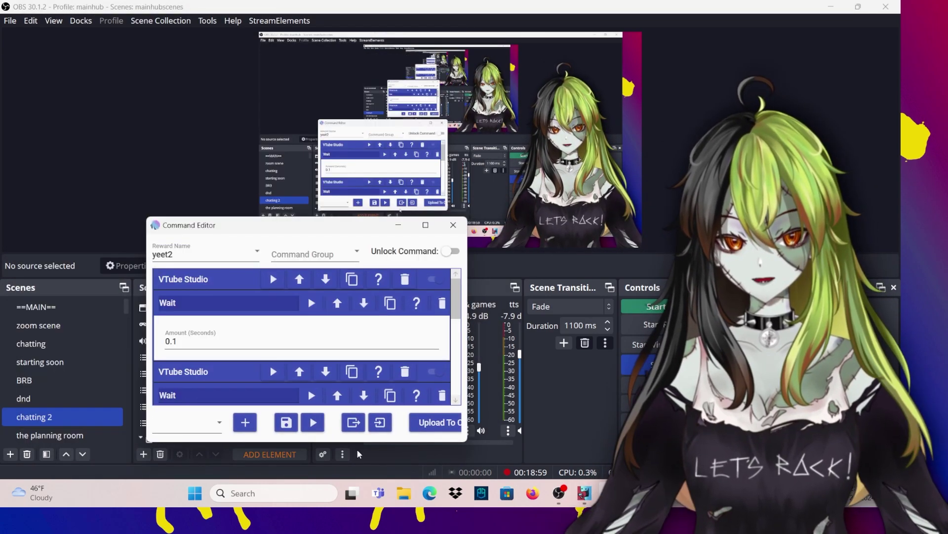
{"action": "left_click", "coordinate": [313, 423]}
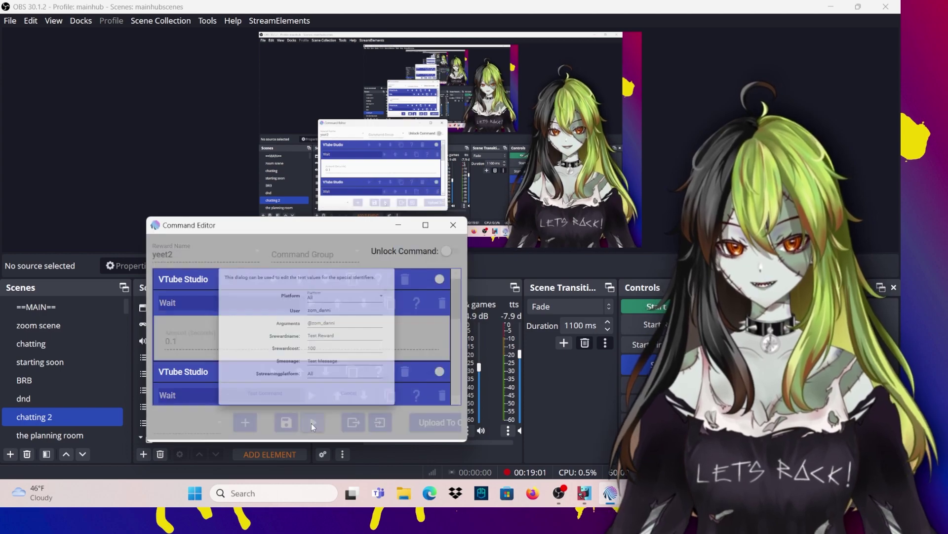
{"action": "left_click", "coordinate": [237, 366]}
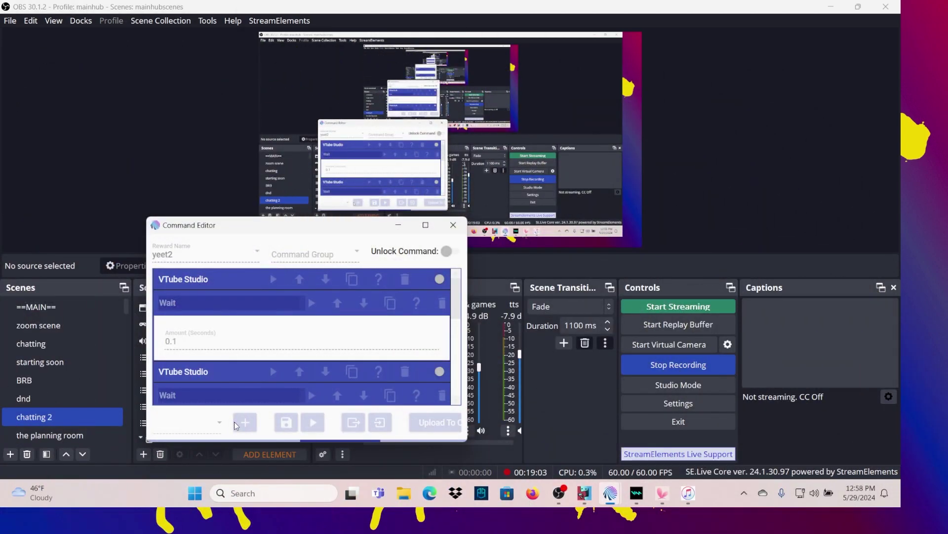
{"action": "left_click_drag", "start_coordinate": [280, 228], "coordinate": [153, 103]}
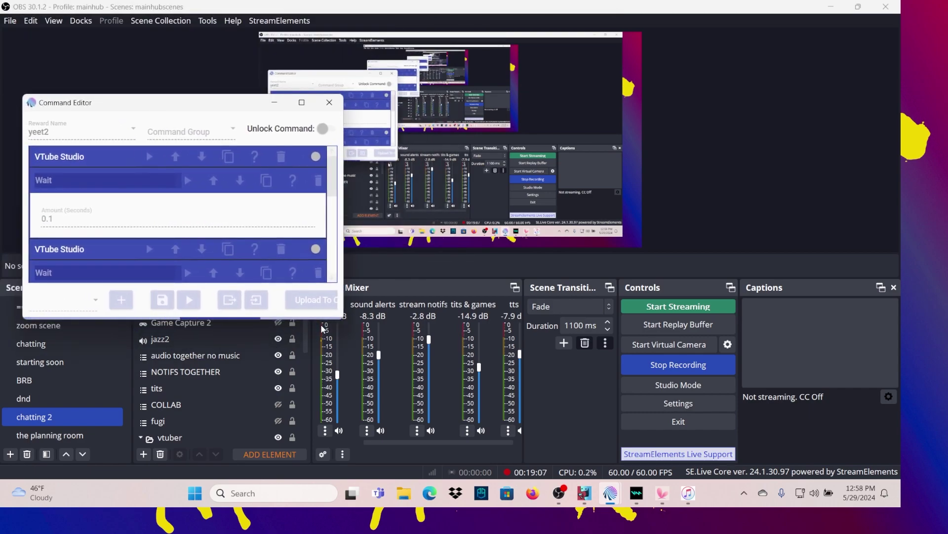
{"action": "left_click_drag", "start_coordinate": [344, 317], "coordinate": [492, 456]}
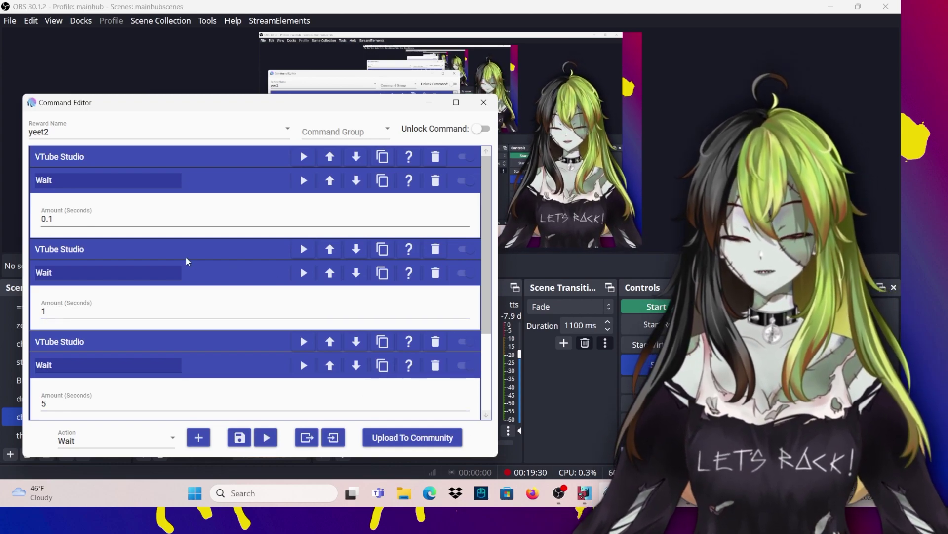
Step: Look over the wait times in "yeet2" and choose Sound as the type of the next action to add
{"action": "scroll", "coordinate": [168, 276], "scroll_direction": "down", "scroll_amount": 3}
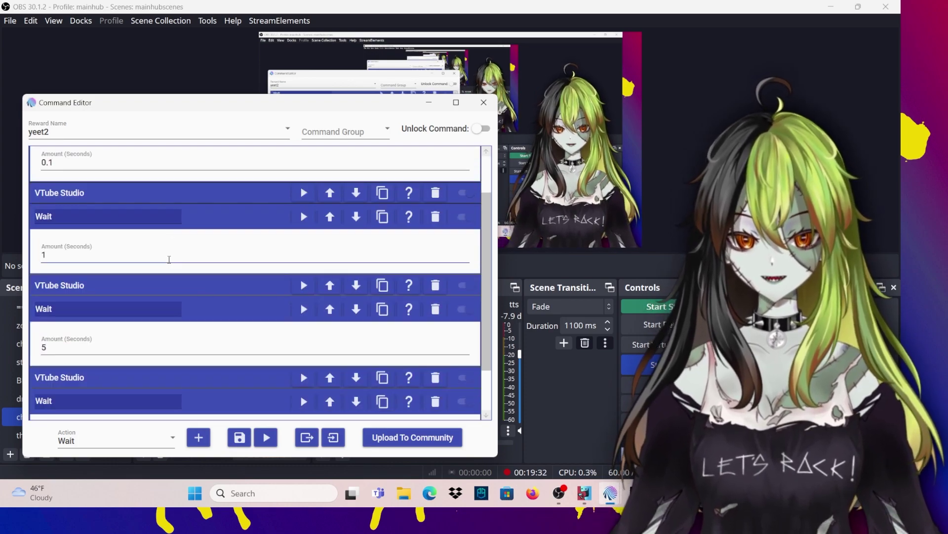
{"action": "scroll", "coordinate": [190, 291], "scroll_direction": "up", "scroll_amount": 3}
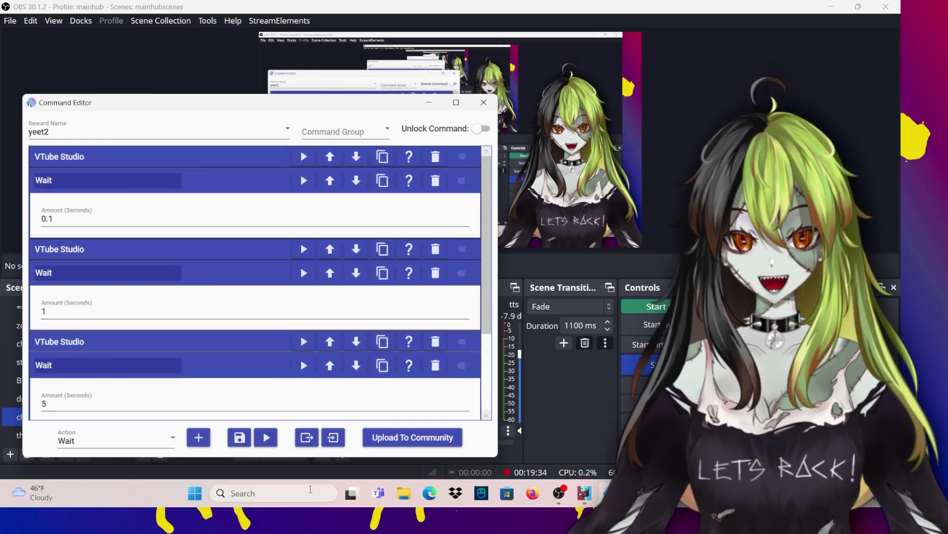
{"action": "left_click", "coordinate": [172, 437]}
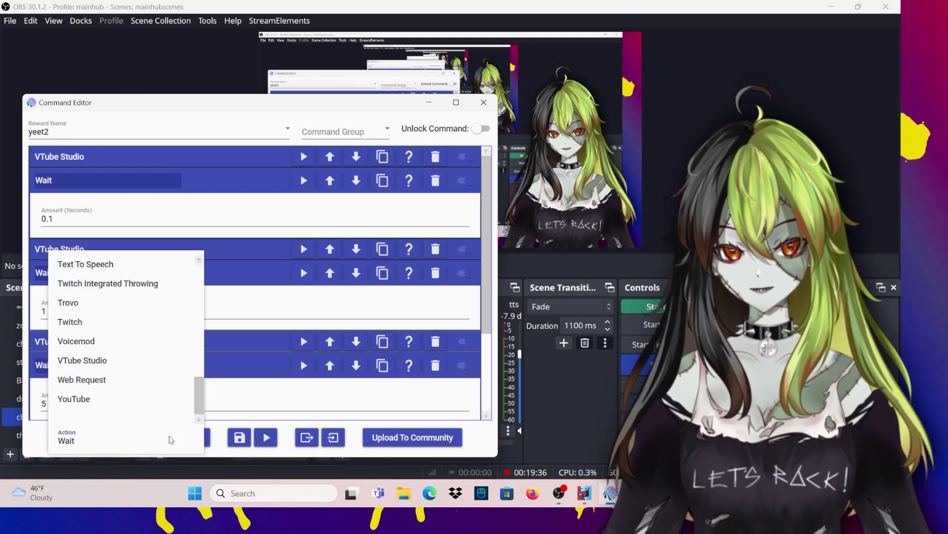
{"action": "scroll", "coordinate": [88, 390], "scroll_direction": "up", "scroll_amount": 2}
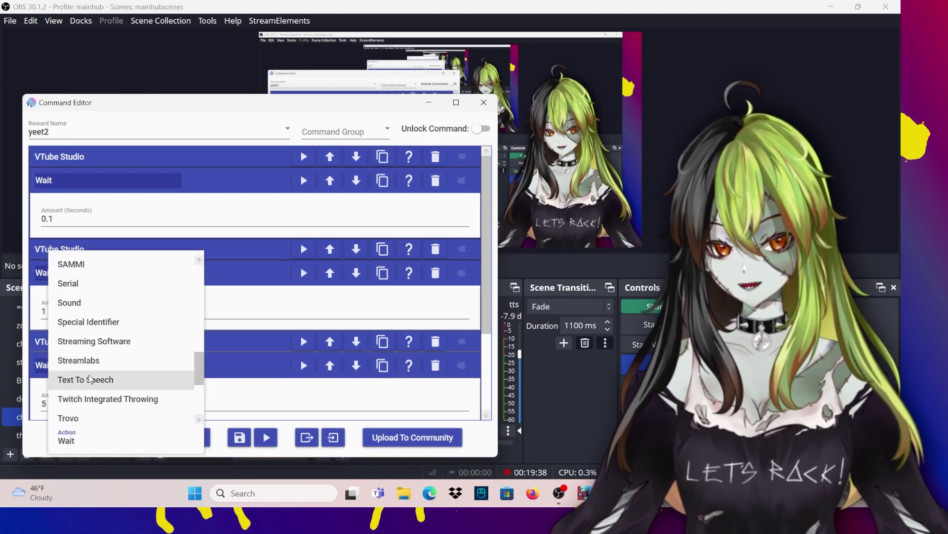
{"action": "left_click", "coordinate": [113, 308]}
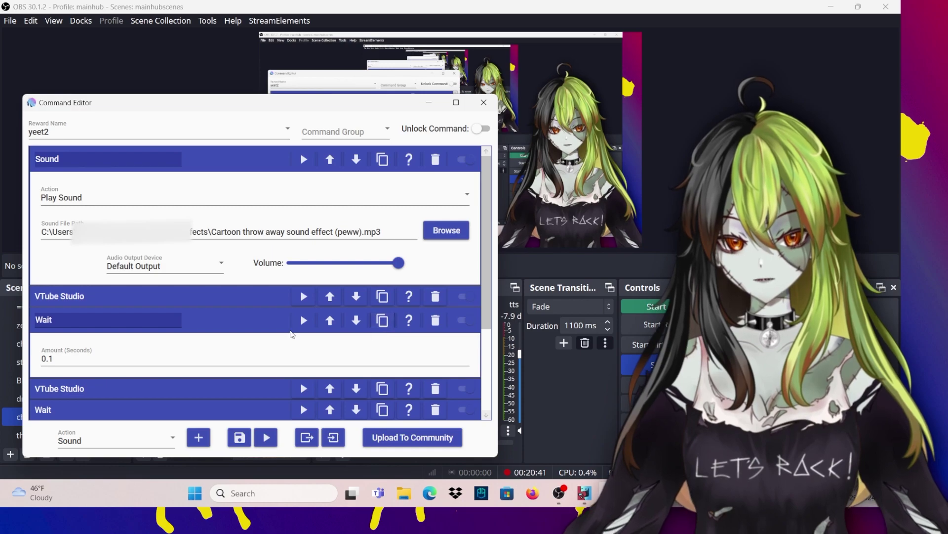
Step: Test the "yeet2" command with sounds and waits using the default test values, and save the command
{"action": "scroll", "coordinate": [268, 340], "scroll_direction": "down", "scroll_amount": 3}
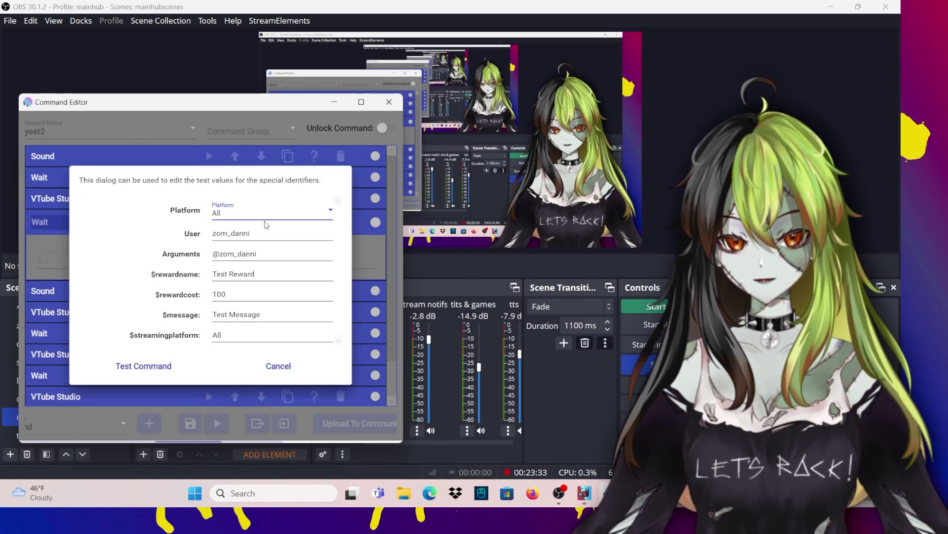
{"action": "left_click", "coordinate": [159, 363]}
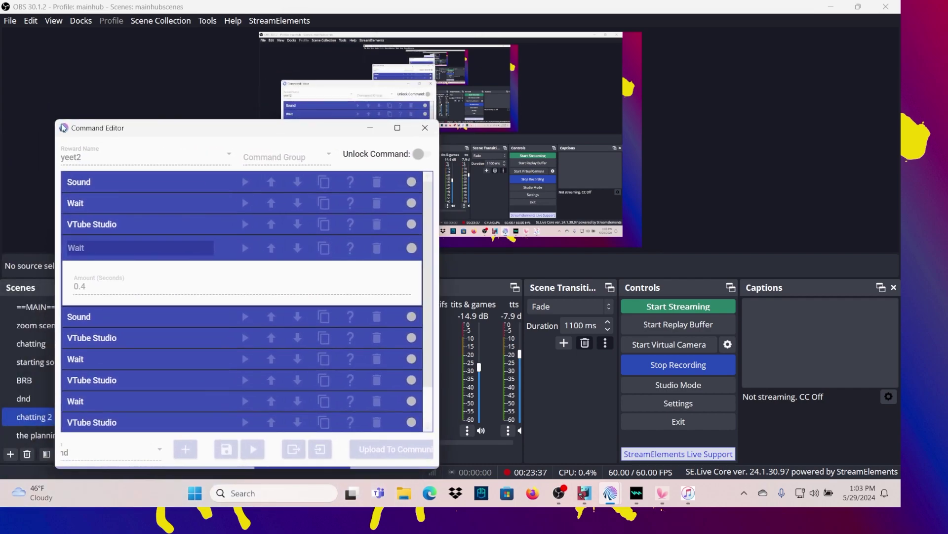
{"action": "left_click_drag", "start_coordinate": [56, 121], "coordinate": [28, 254]}
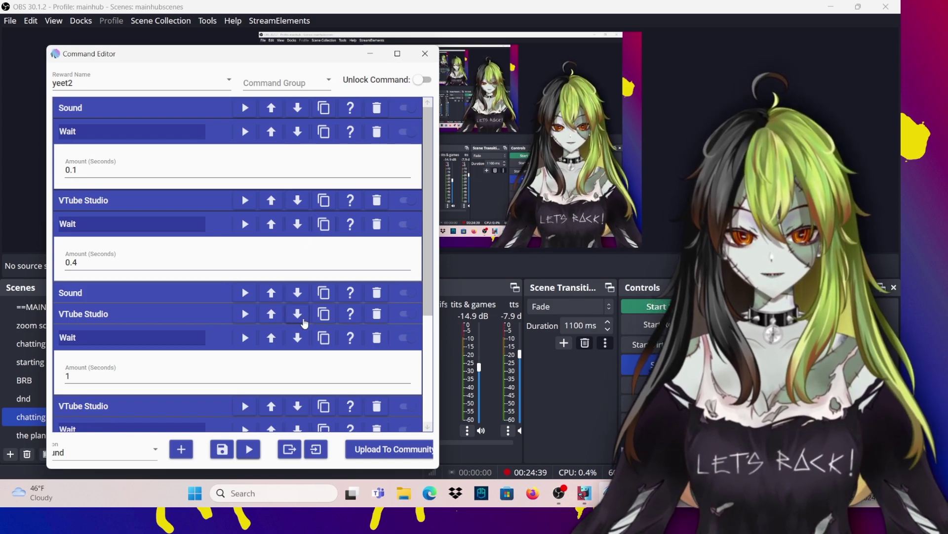
{"action": "left_click", "coordinate": [221, 449]}
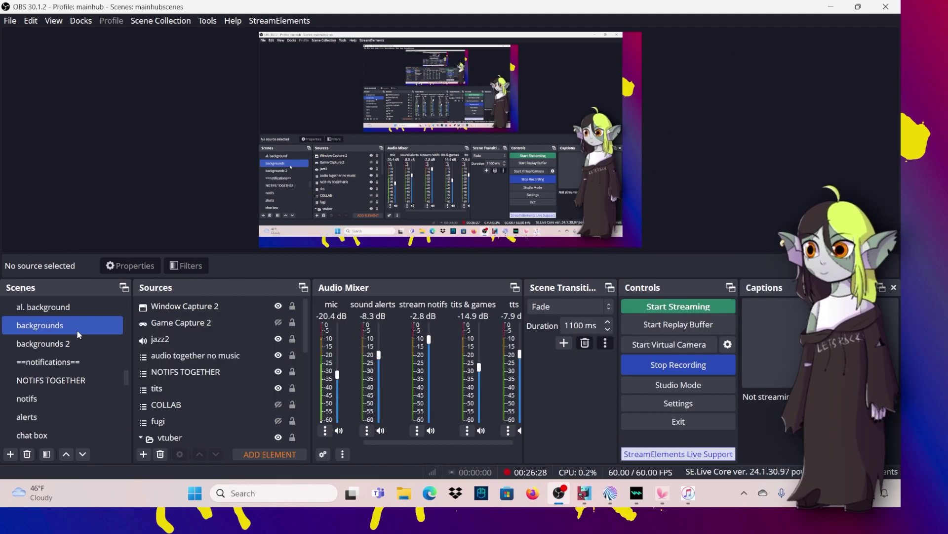
Step: Switch to OBS and add a new scene named "goblin move"
{"action": "left_click", "coordinate": [96, 339]}
{"action": "left_click", "coordinate": [103, 356]}
{"action": "scroll", "coordinate": [61, 349], "scroll_direction": "up", "scroll_amount": 3}
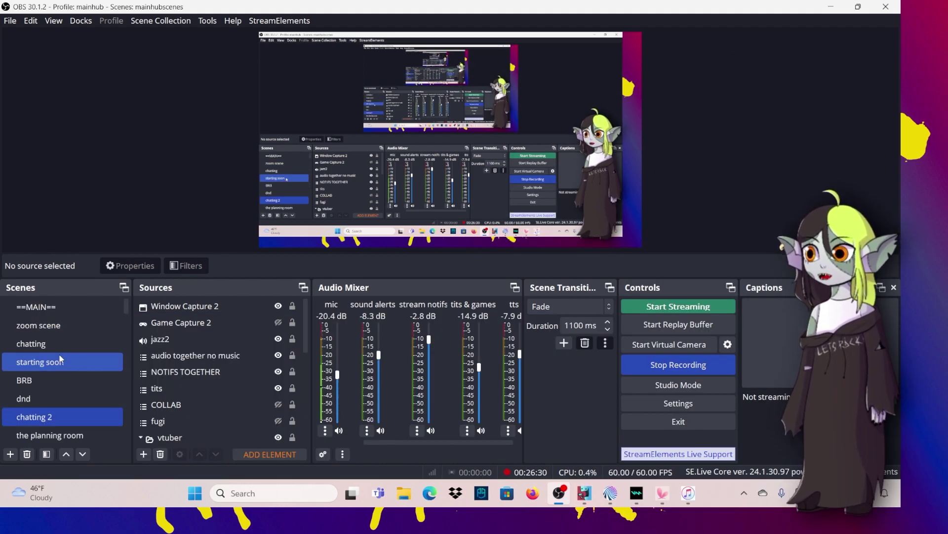
{"action": "left_click", "coordinate": [9, 455]}
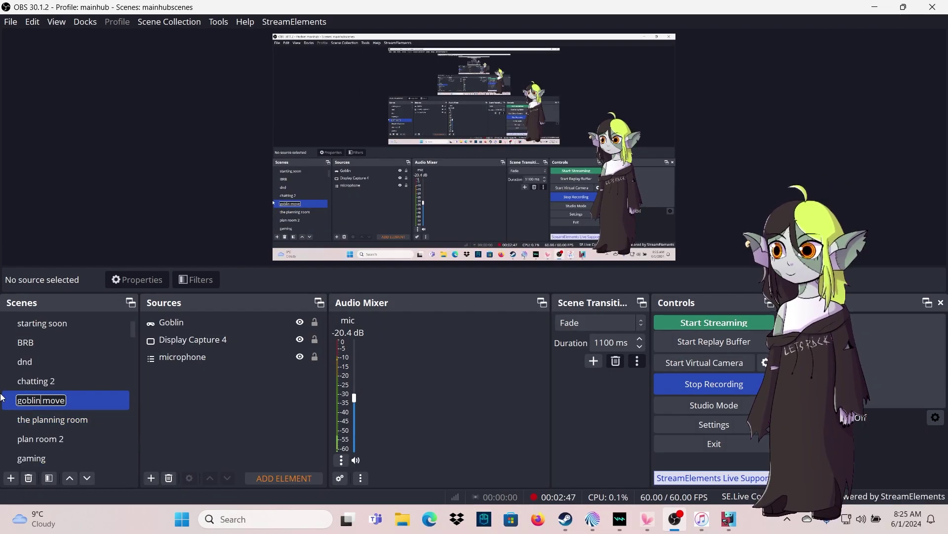
{"action": "key", "text": "Return"}
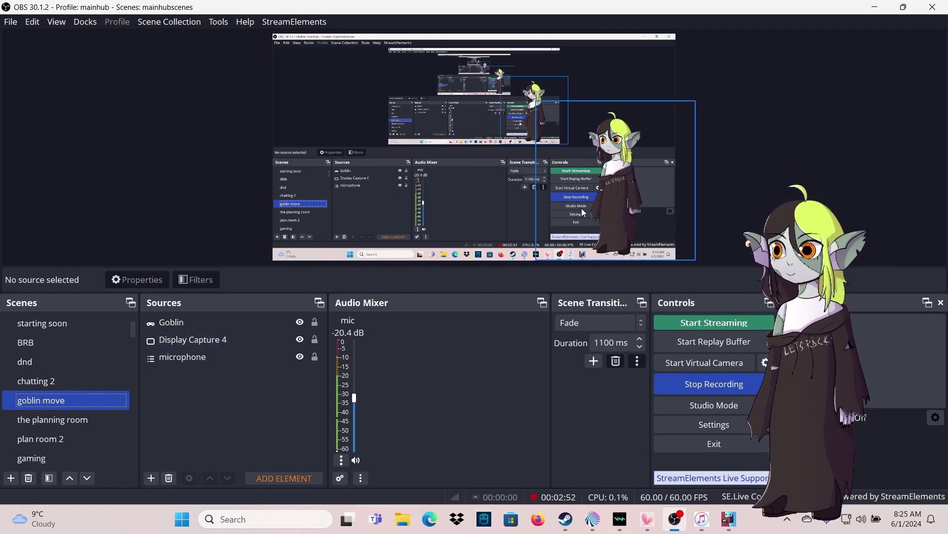
Step: Select the Goblin source in the "goblin move" scene
{"action": "left_click", "coordinate": [162, 341]}
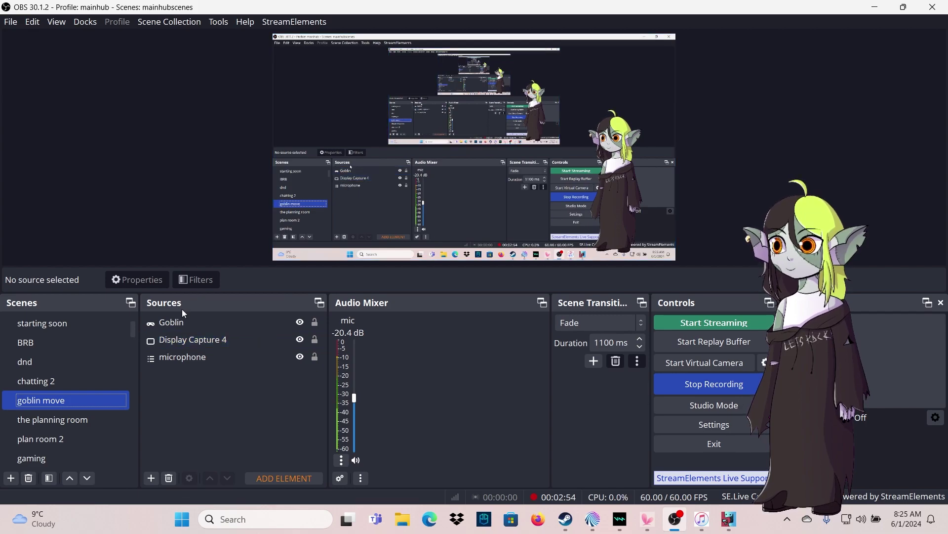
{"action": "left_click", "coordinate": [193, 323]}
{"action": "left_click", "coordinate": [199, 340]}
{"action": "left_click", "coordinate": [210, 320]}
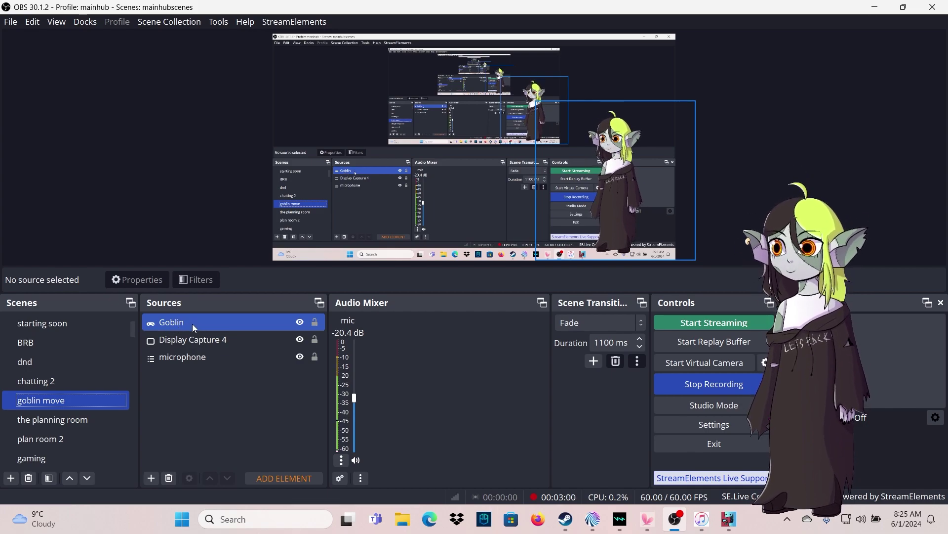
Step: Open the filters of the "goblin move" scene and add an effect filter named "yeet 1"
{"action": "right_click", "coordinate": [57, 405]}
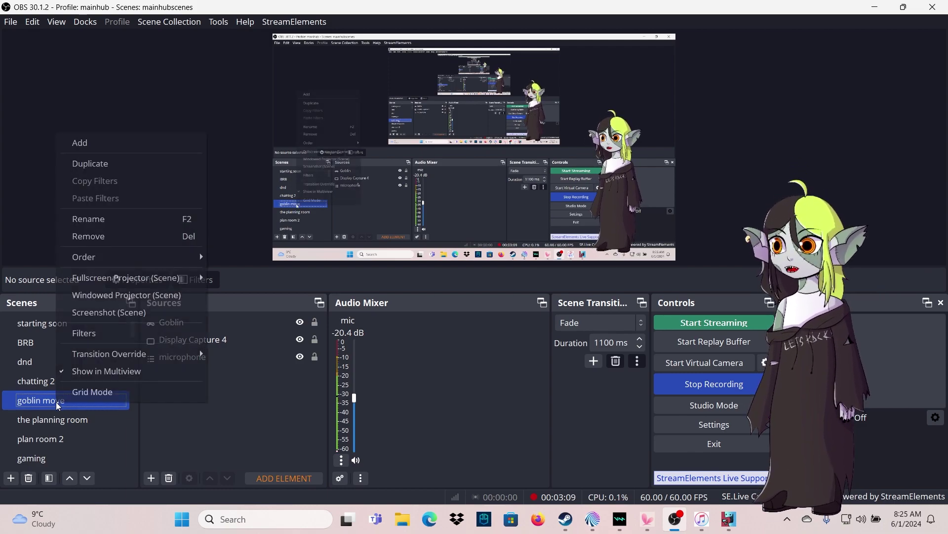
{"action": "left_click", "coordinate": [84, 333]}
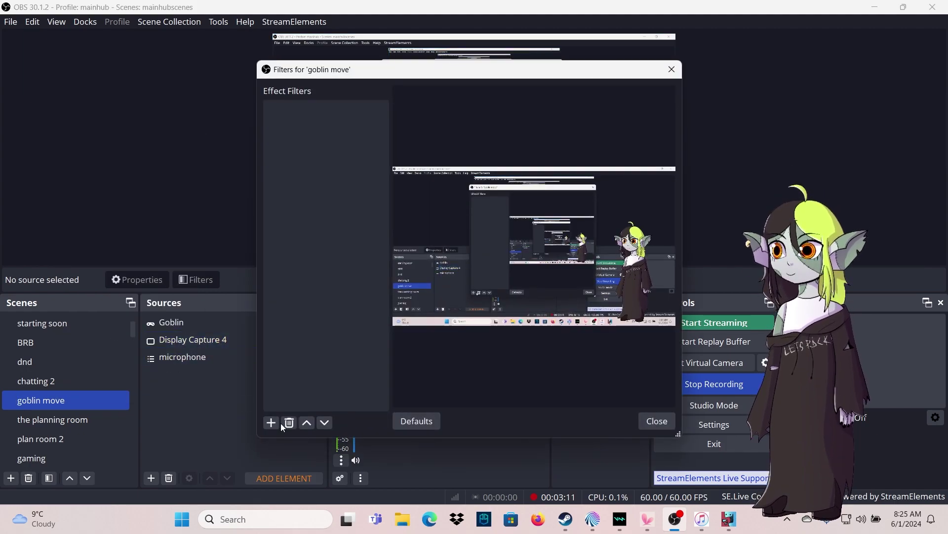
{"action": "left_click", "coordinate": [271, 423]}
{"action": "left_click", "coordinate": [313, 304]}
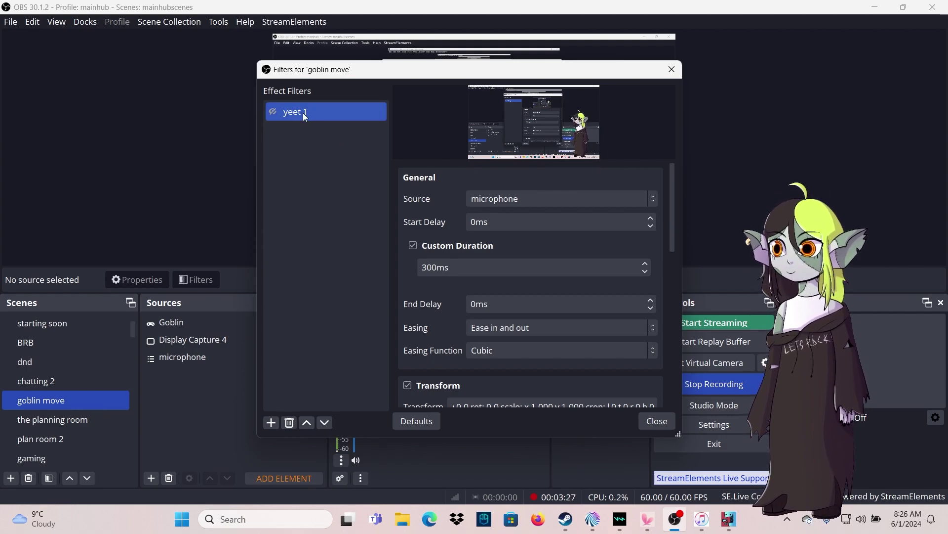
Step: Set the source of the "yeet 1" filter to Goblin and fetch that source's current transform as the filter's target
{"action": "left_click", "coordinate": [539, 197]}
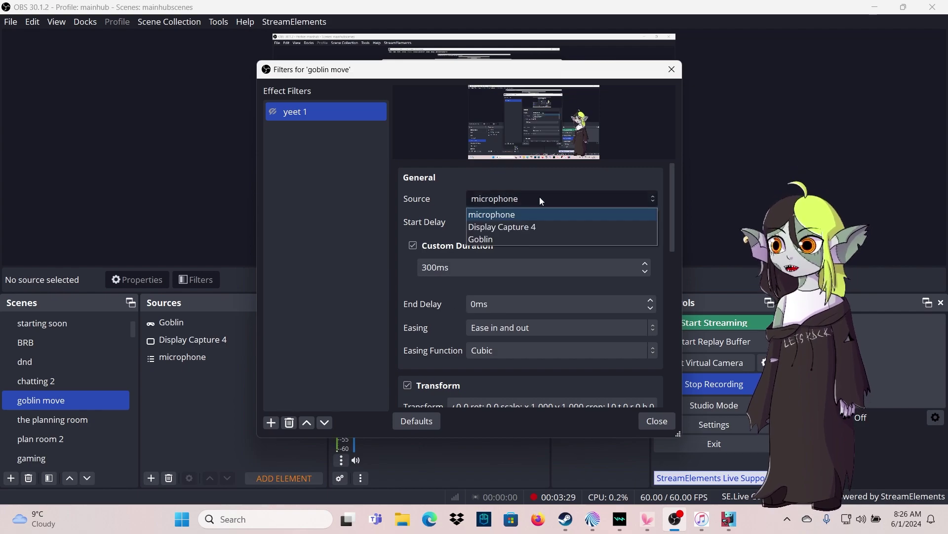
{"action": "left_click", "coordinate": [519, 239]}
{"action": "scroll", "coordinate": [458, 227], "scroll_direction": "down", "scroll_amount": 3}
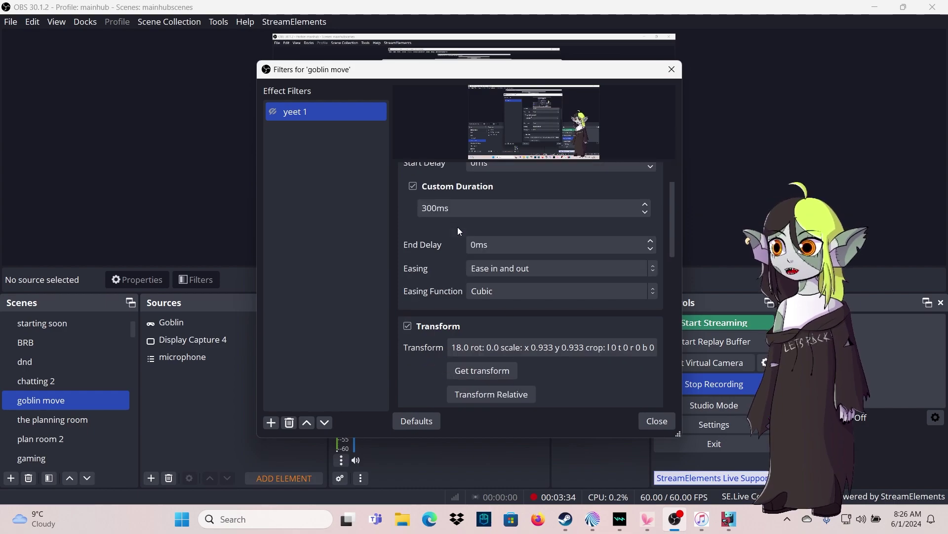
{"action": "scroll", "coordinate": [457, 229], "scroll_direction": "down", "scroll_amount": 1}
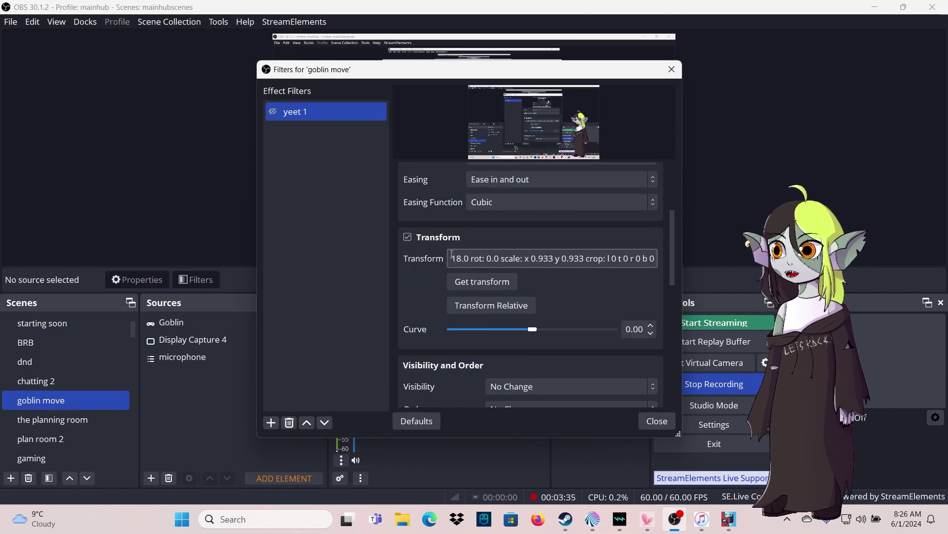
{"action": "left_click", "coordinate": [465, 284]}
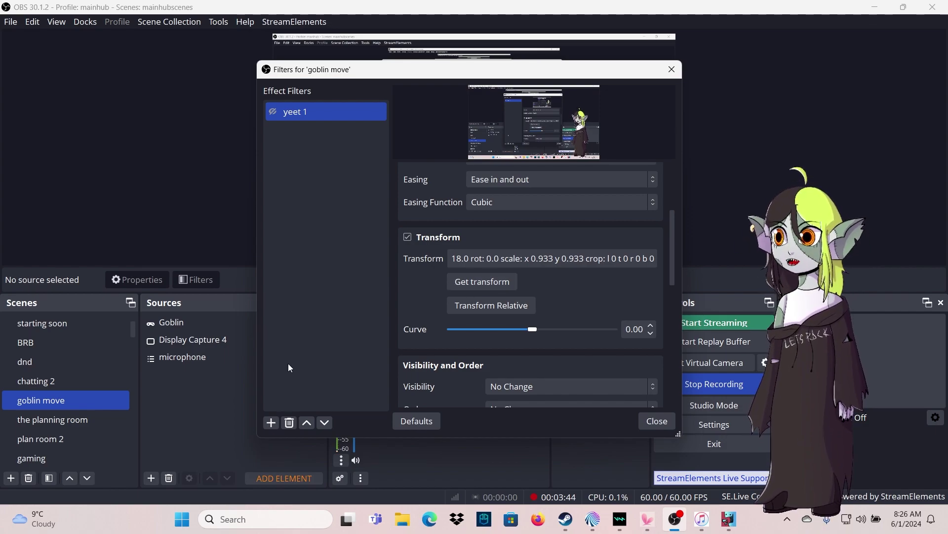
{"action": "left_click", "coordinate": [330, 111]}
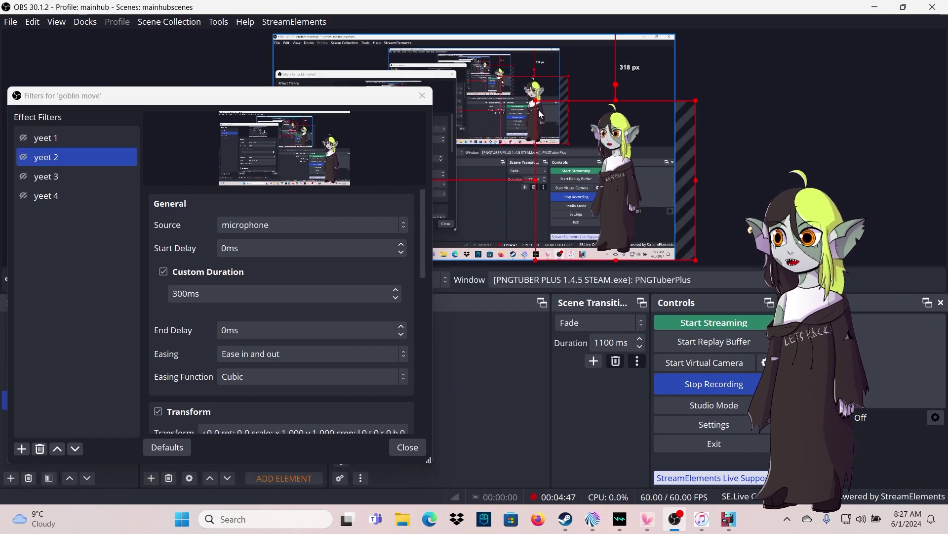
Step: Move the Goblin source off the canvas to the left in the preview and fetch the transform for the "yeet 2" filter
{"action": "left_click_drag", "start_coordinate": [616, 167], "coordinate": [590, 136]}
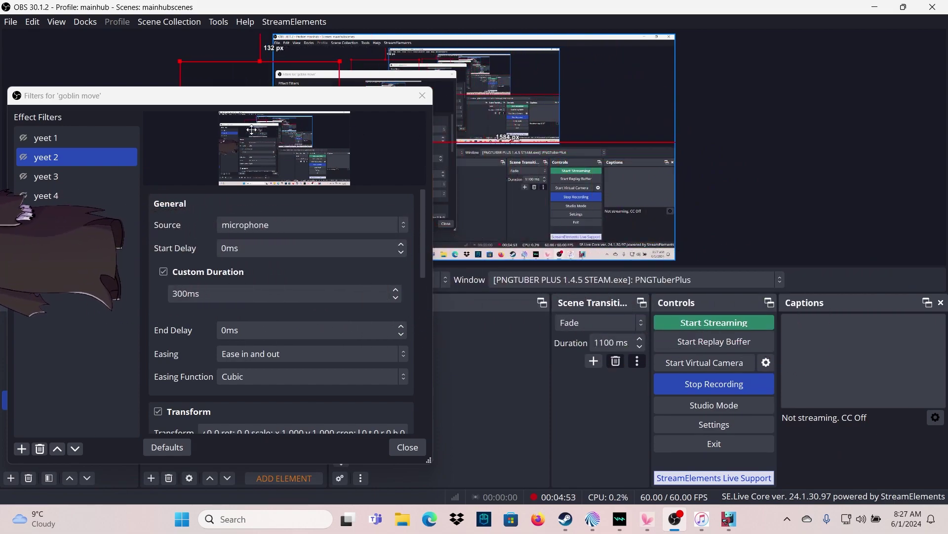
{"action": "left_click_drag", "start_coordinate": [228, 95], "coordinate": [663, 93]}
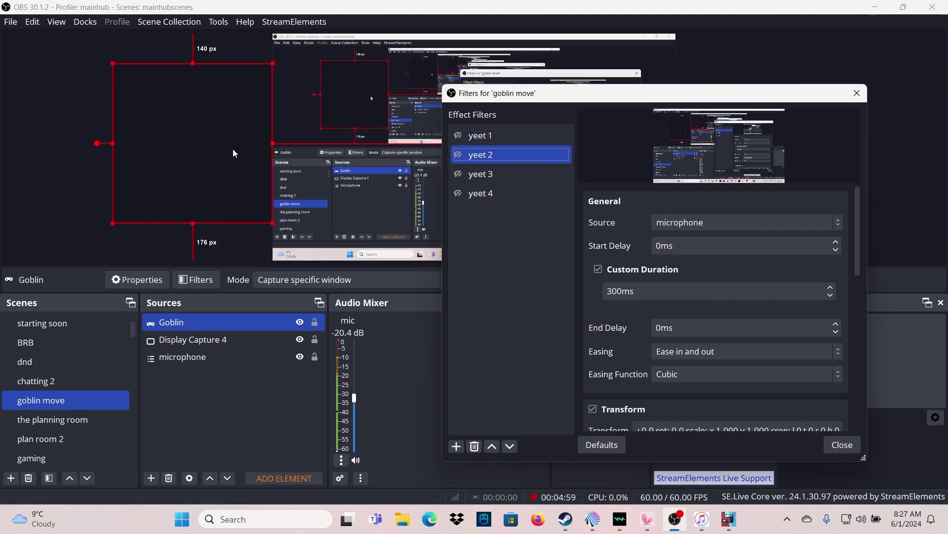
{"action": "scroll", "coordinate": [627, 328], "scroll_direction": "down", "scroll_amount": 3}
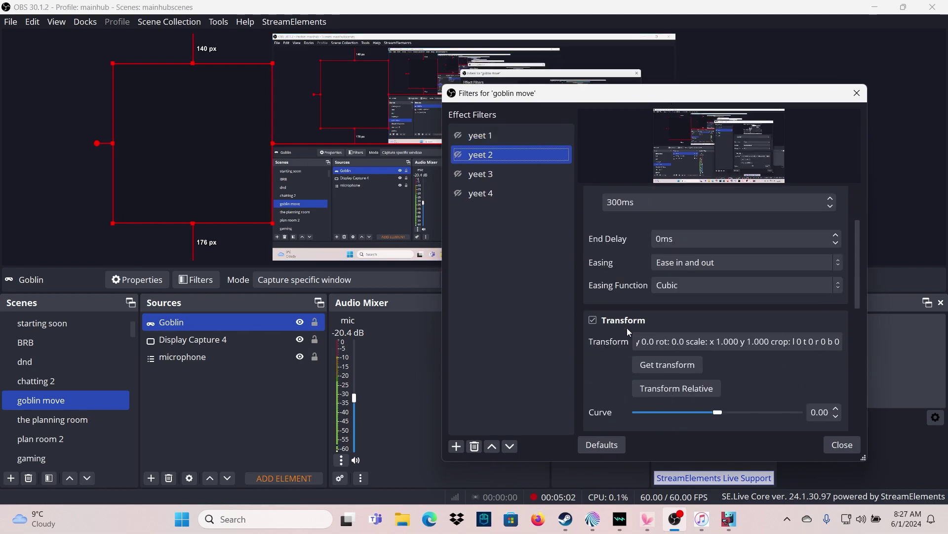
{"action": "left_click", "coordinate": [659, 370]}
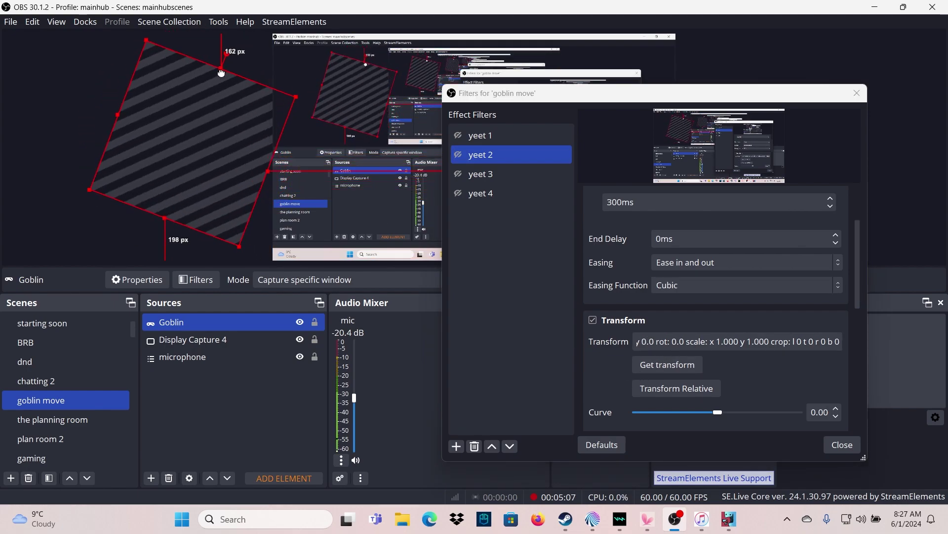
Step: Move the Goblin source below and left of the canvas, about 1103 px down, and go through the "yeet 3" and "yeet 4" filters
{"action": "left_click_drag", "start_coordinate": [223, 150], "coordinate": [367, 136]}
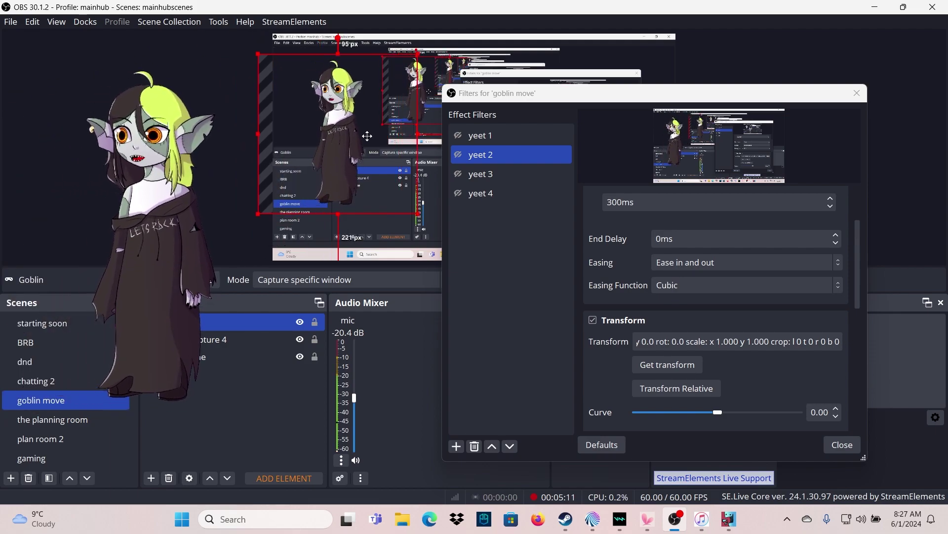
{"action": "left_click_drag", "start_coordinate": [367, 136], "coordinate": [216, 348]}
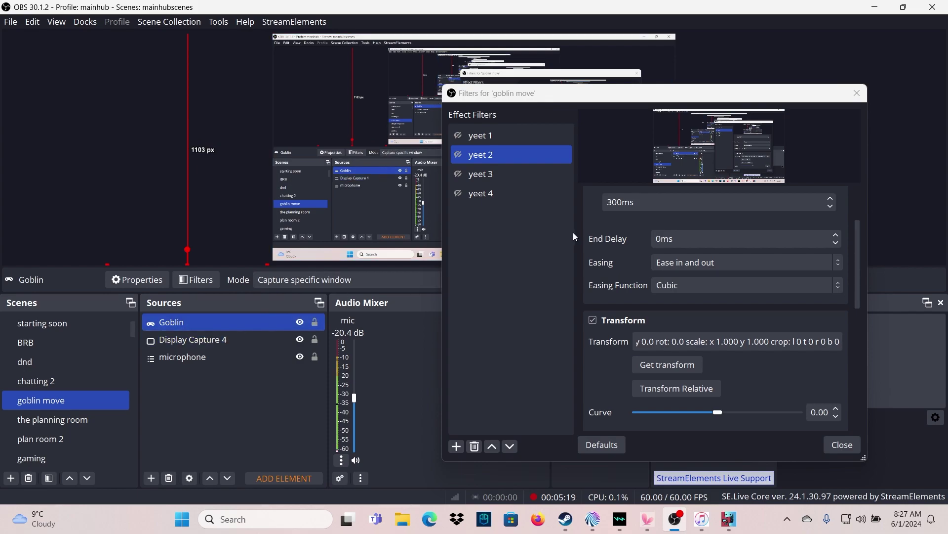
{"action": "left_click", "coordinate": [480, 174]}
{"action": "scroll", "coordinate": [642, 355], "scroll_direction": "down", "scroll_amount": 4}
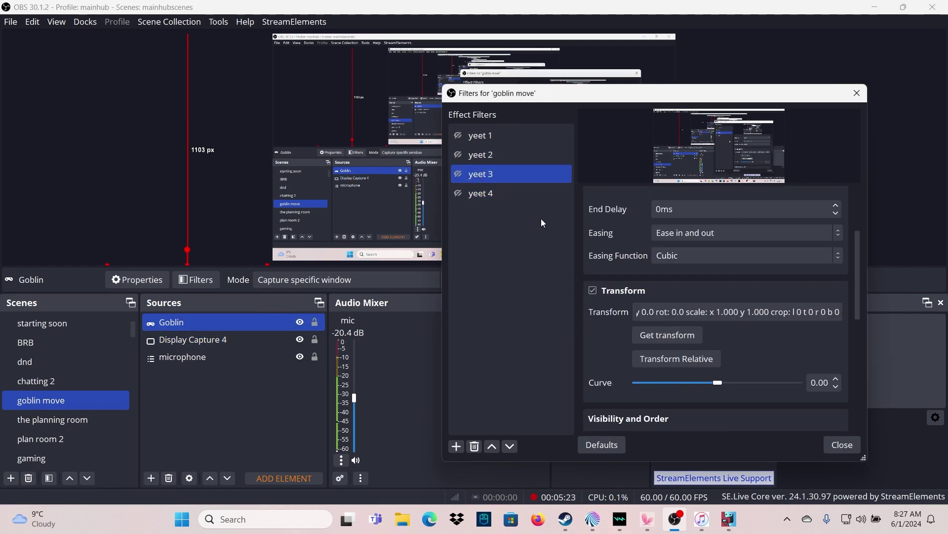
{"action": "left_click", "coordinate": [508, 192]}
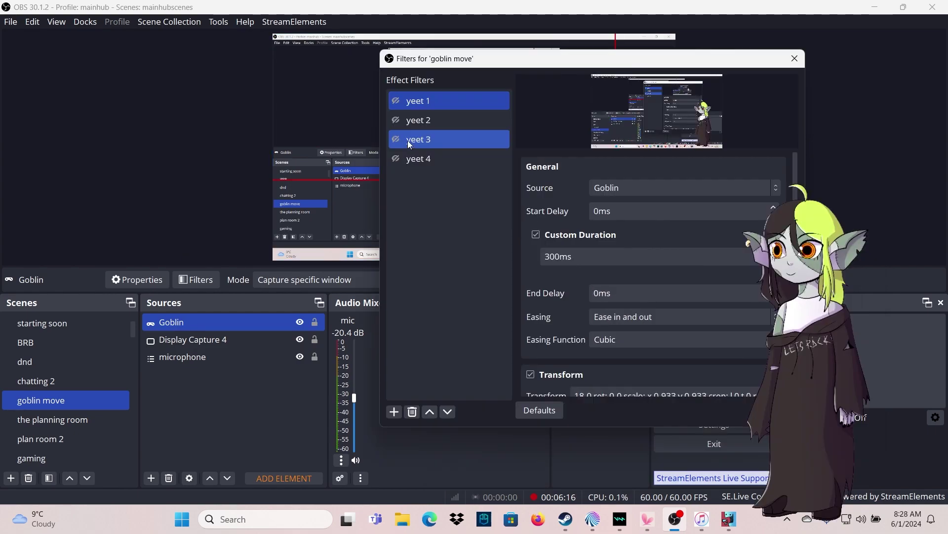
{"action": "left_click_drag", "start_coordinate": [506, 63], "coordinate": [185, 80]}
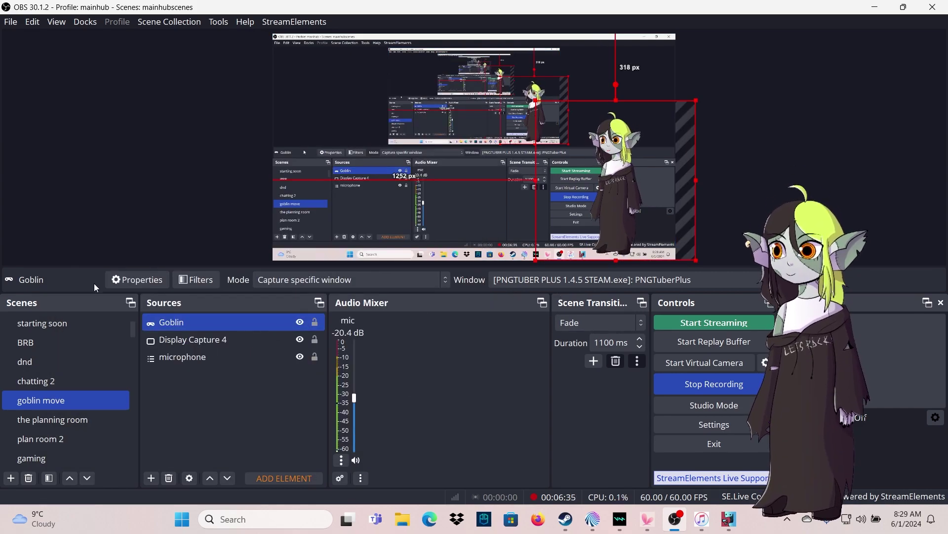
Step: Switch to Mix It Up and create a new channel point reward named "png yeet"
{"action": "left_click", "coordinate": [595, 521]}
{"action": "left_click", "coordinate": [339, 449]}
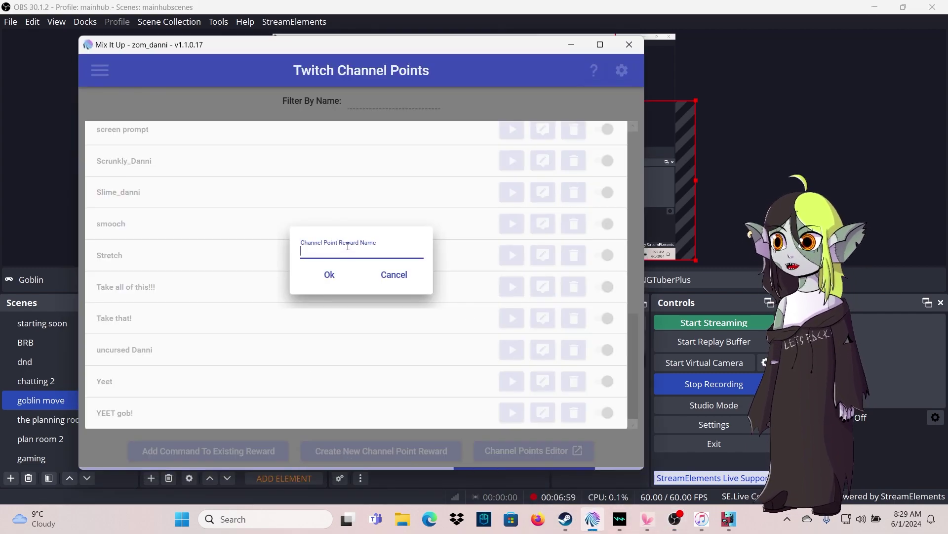
{"action": "type", "text": "png yeet"}
{"action": "key", "text": "Return"}
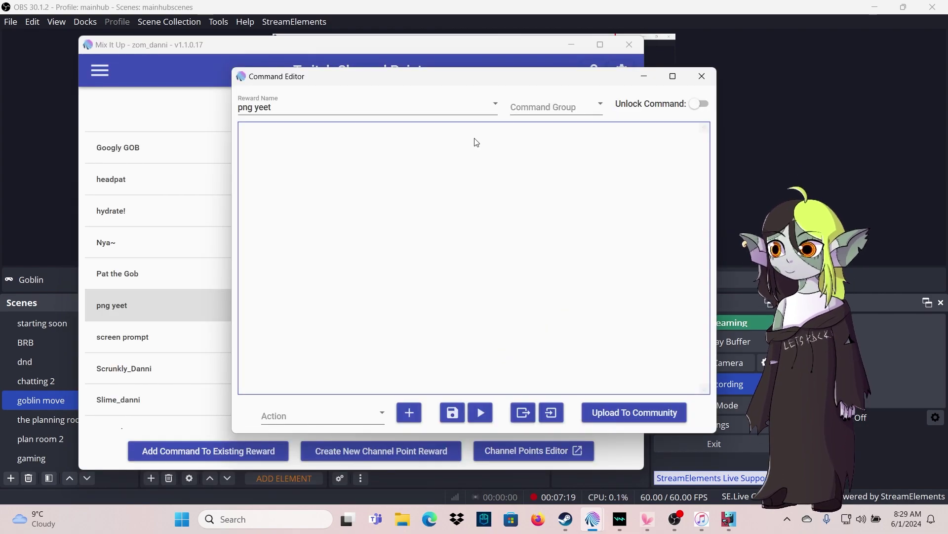
Step: Add a Streaming Software action to the "png yeet" command
{"action": "left_click_drag", "start_coordinate": [446, 77], "coordinate": [280, 80]}
{"action": "left_click", "coordinate": [148, 418]}
{"action": "scroll", "coordinate": [159, 363], "scroll_direction": "down", "scroll_amount": 1}
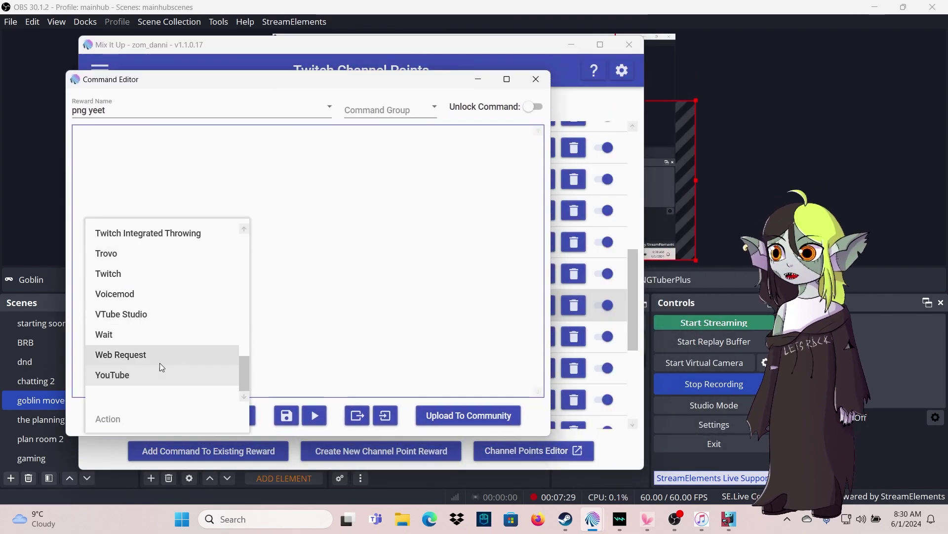
{"action": "scroll", "coordinate": [159, 362], "scroll_direction": "up", "scroll_amount": 3}
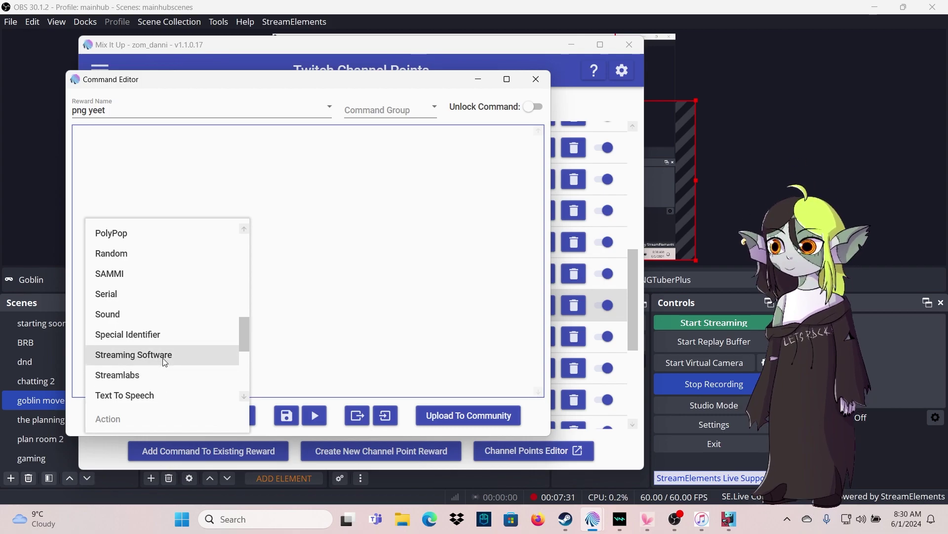
{"action": "left_click", "coordinate": [162, 358]}
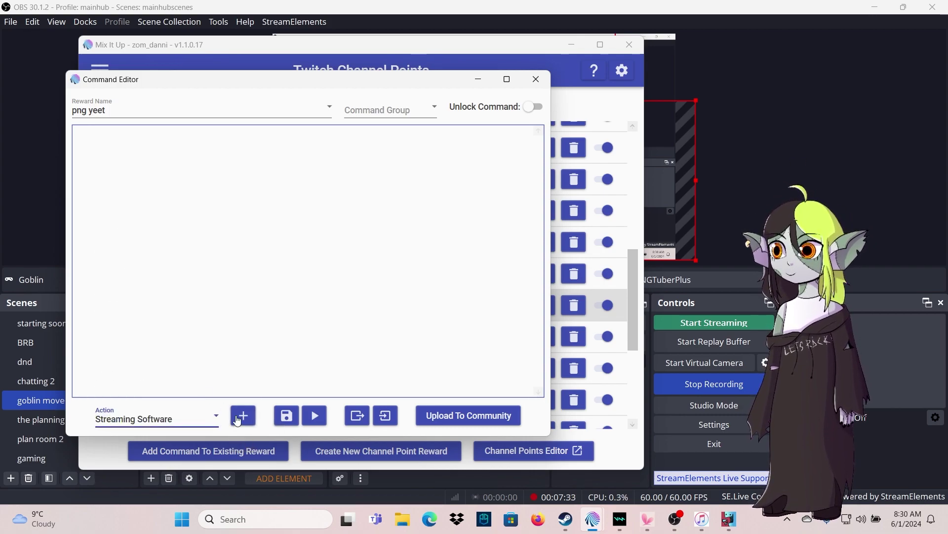
{"action": "left_click", "coordinate": [244, 416]}
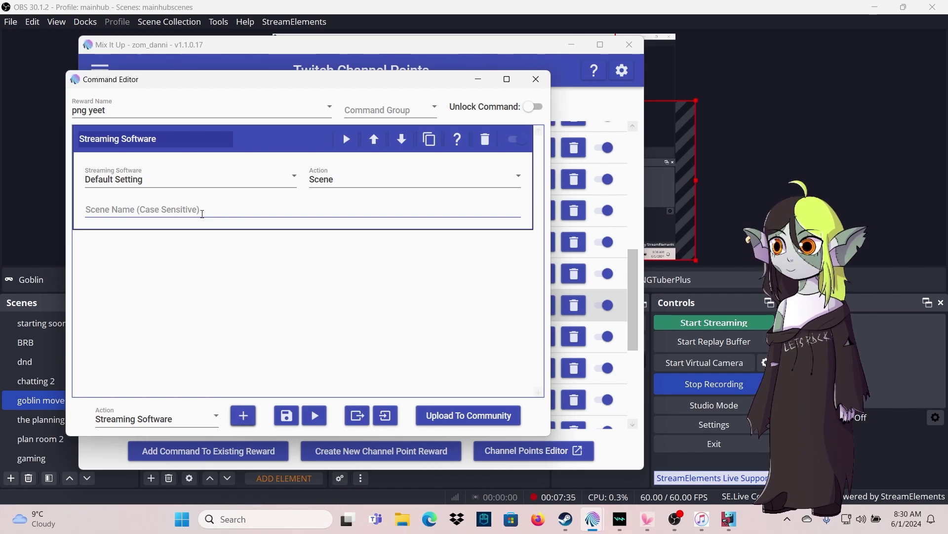
Step: Set the action's streaming software to OBS Studio and its action type to Source Filter Visibility
{"action": "left_click", "coordinate": [140, 180]}
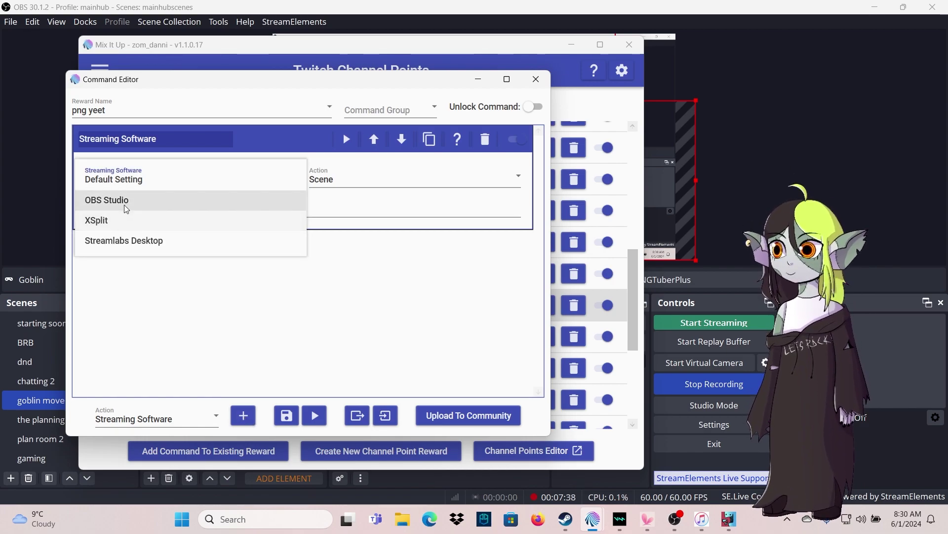
{"action": "left_click", "coordinate": [124, 204]}
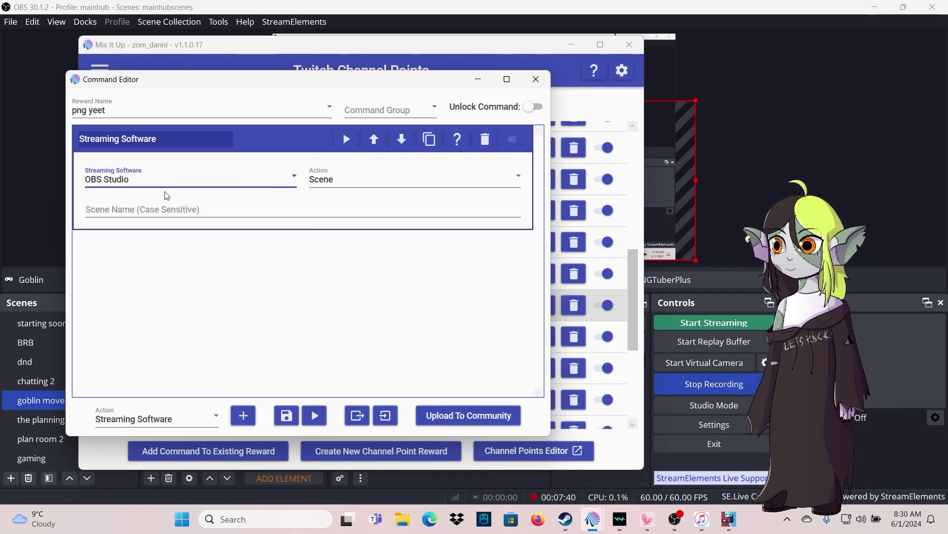
{"action": "left_click", "coordinate": [364, 188]}
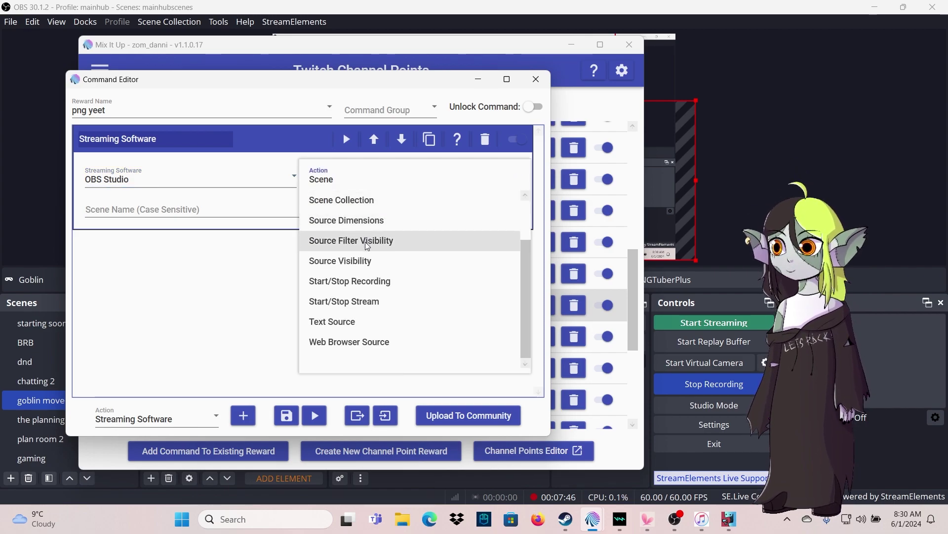
{"action": "left_click", "coordinate": [367, 242]}
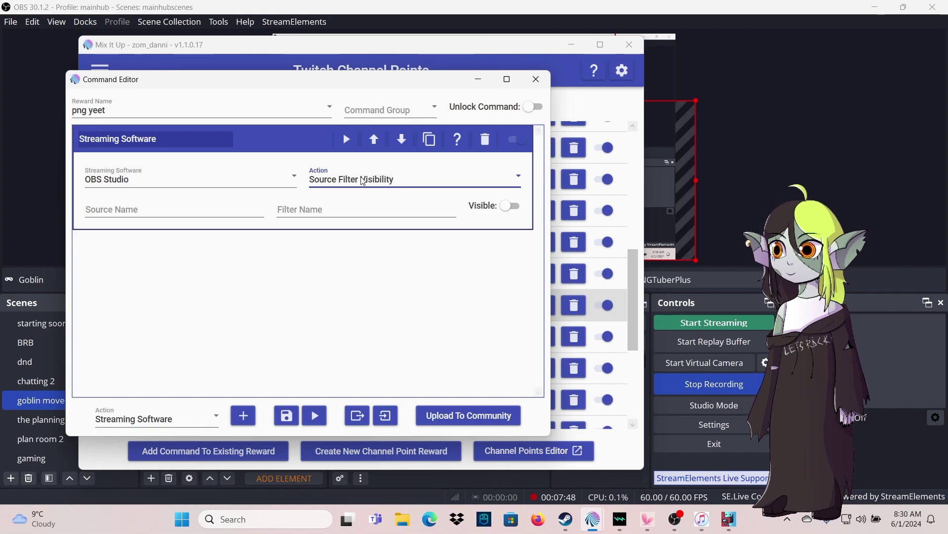
Step: Enter "goblin move" as the source name and "yeet 2" as the filter name, and make the filter visible
{"action": "left_click", "coordinate": [189, 212]}
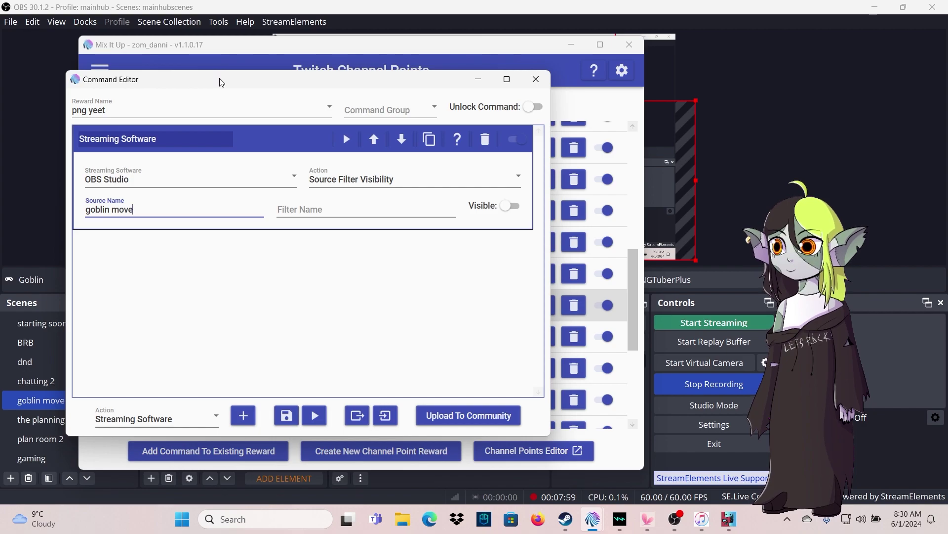
{"action": "left_click_drag", "start_coordinate": [221, 82], "coordinate": [431, 89]}
{"action": "left_click_drag", "start_coordinate": [239, 45], "coordinate": [434, 58]}
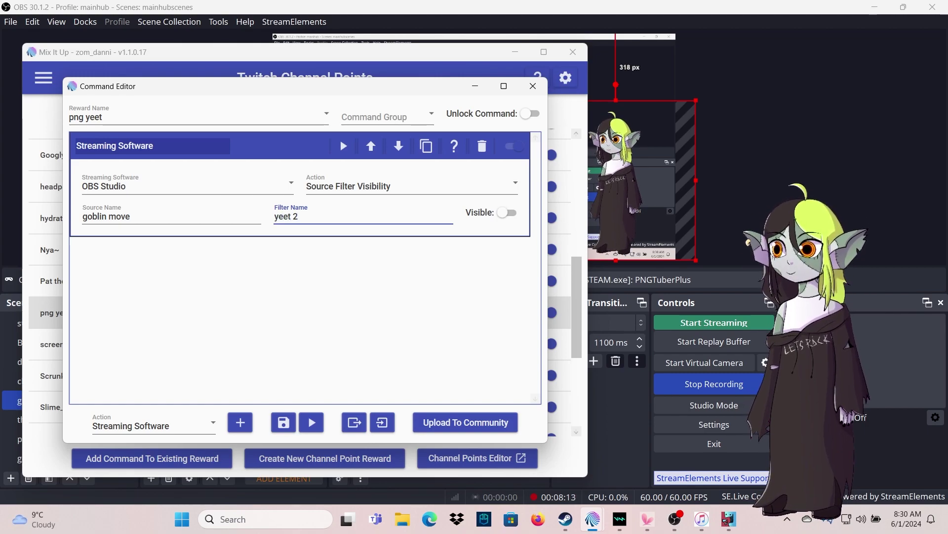
{"action": "left_click", "coordinate": [512, 214]}
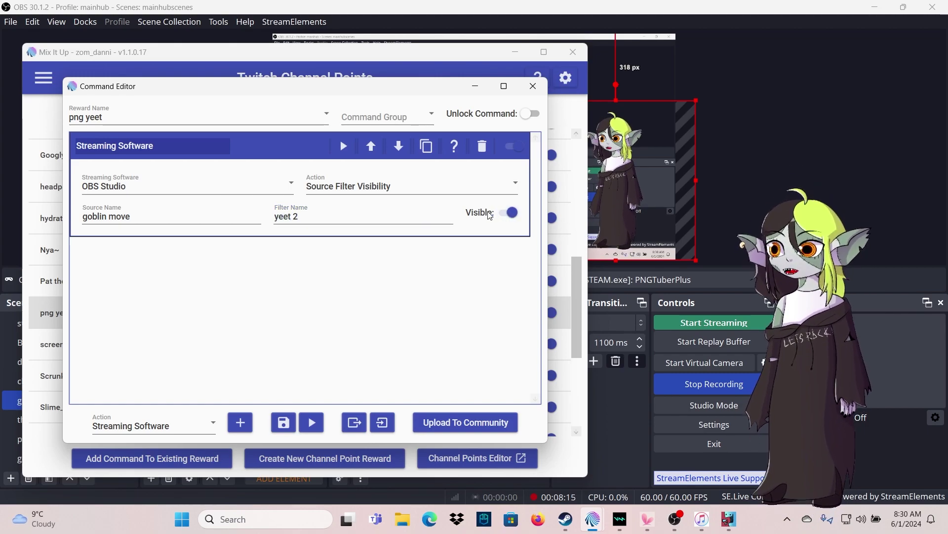
Step: Duplicate the "yeet 2" Streaming Software action three times
{"action": "left_click", "coordinate": [427, 146]}
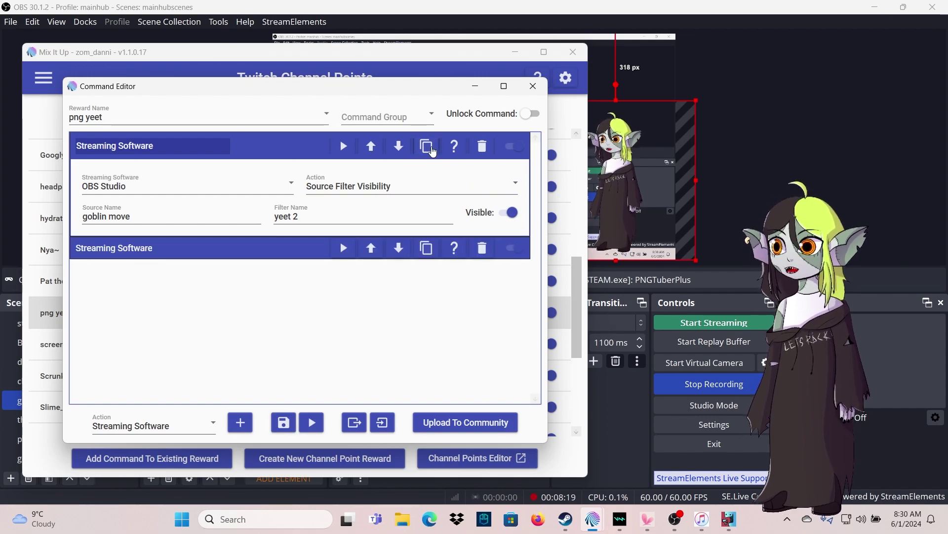
{"action": "left_click", "coordinate": [433, 149]}
{"action": "left_click", "coordinate": [433, 150]}
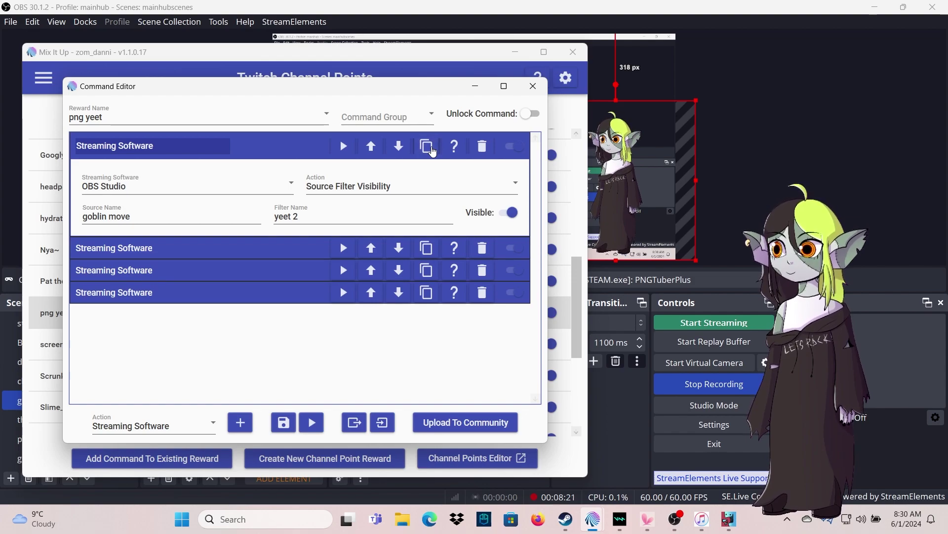
Step: Set the filter name of the second action to "yeet 3" and of the third action to "yeet 4"
{"action": "left_click", "coordinate": [319, 248]}
{"action": "left_click", "coordinate": [312, 322]}
{"action": "key", "text": "BackSpace"}
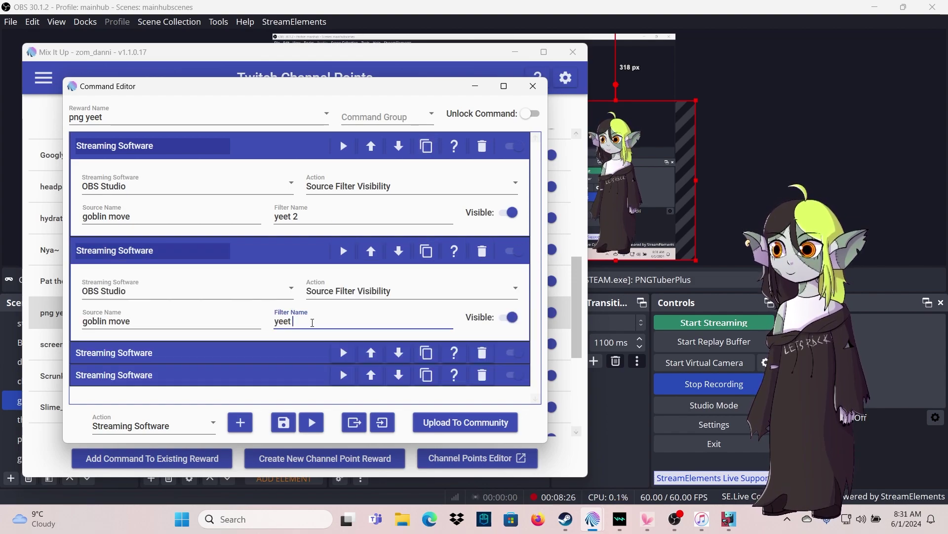
{"action": "left_click", "coordinate": [289, 352]}
{"action": "left_click", "coordinate": [279, 362]}
{"action": "key", "text": "BackSpace"}
{"action": "type", "text": "4"}
Step: Set the filter name of the last action to "yeet 1" and save the command
{"action": "left_click", "coordinate": [257, 390]}
{"action": "left_click", "coordinate": [297, 383]}
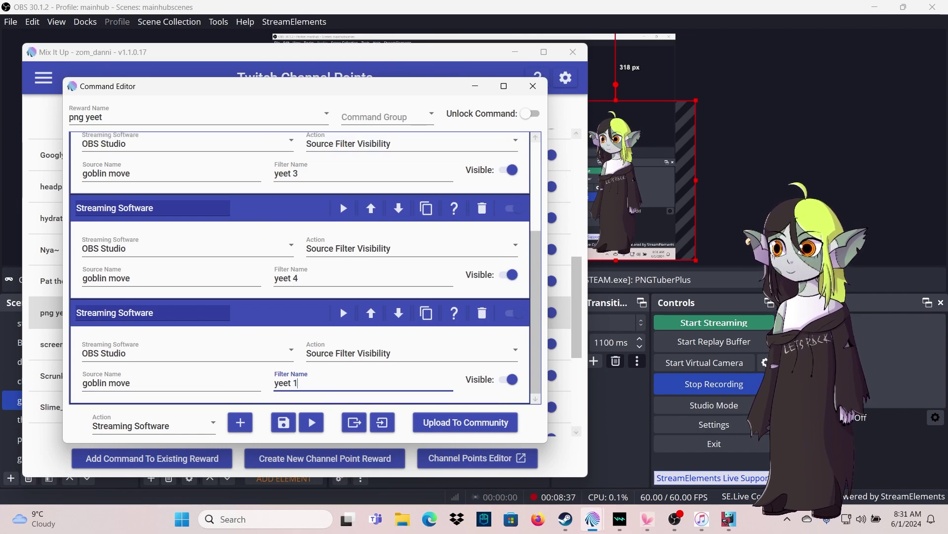
{"action": "left_click", "coordinate": [284, 422]}
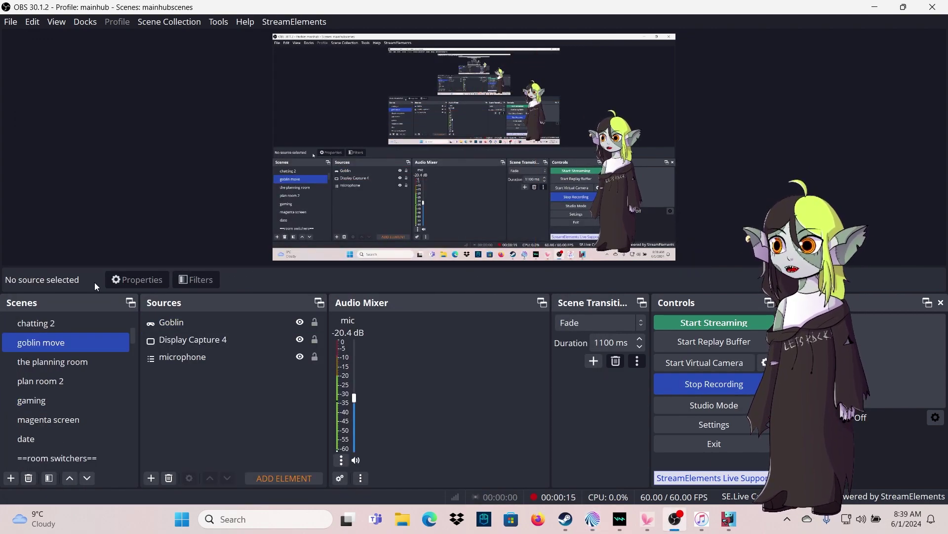
Step: In OBS, open the "goblin move" scene's filters, enable the custom duration for "yeet 1", look at "yeet 2" and close the filters
{"action": "right_click", "coordinate": [56, 346]}
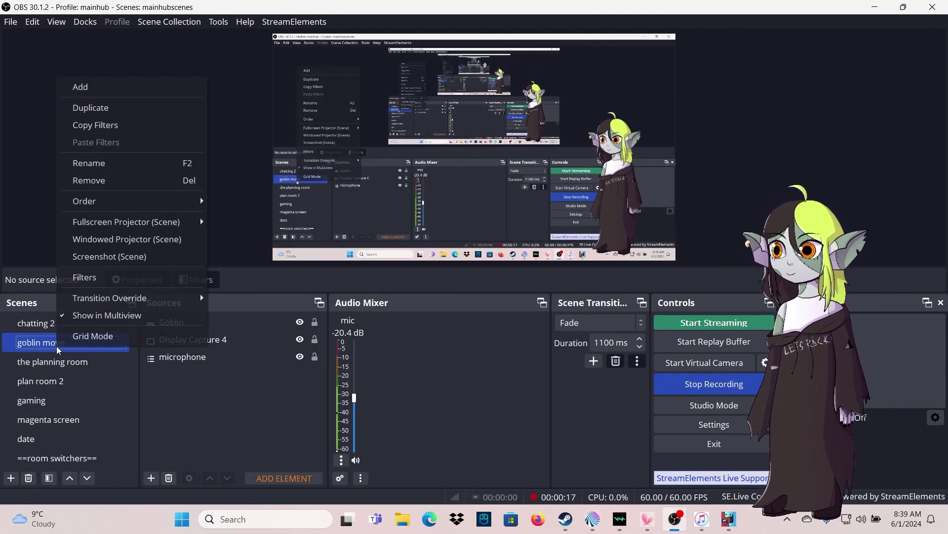
{"action": "left_click", "coordinate": [100, 279]}
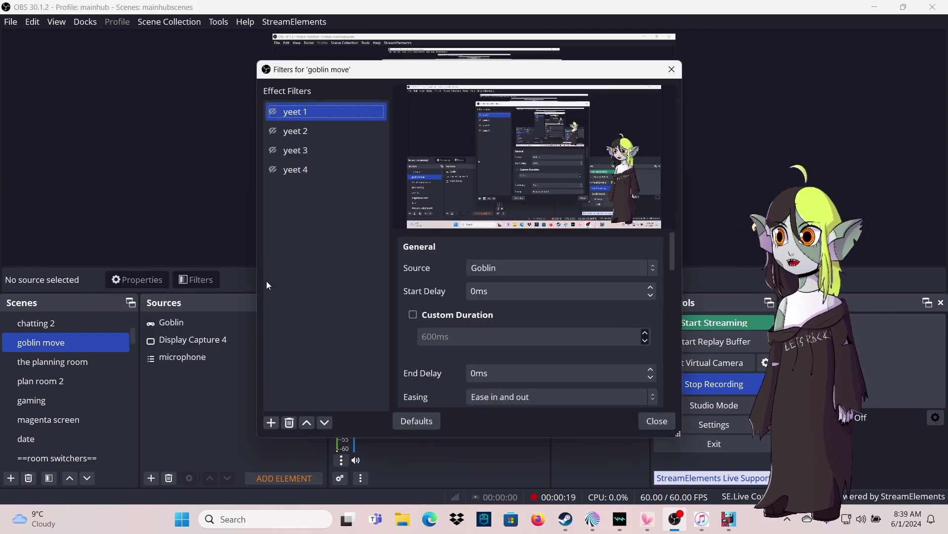
{"action": "left_click_drag", "start_coordinate": [378, 62], "coordinate": [147, 69]}
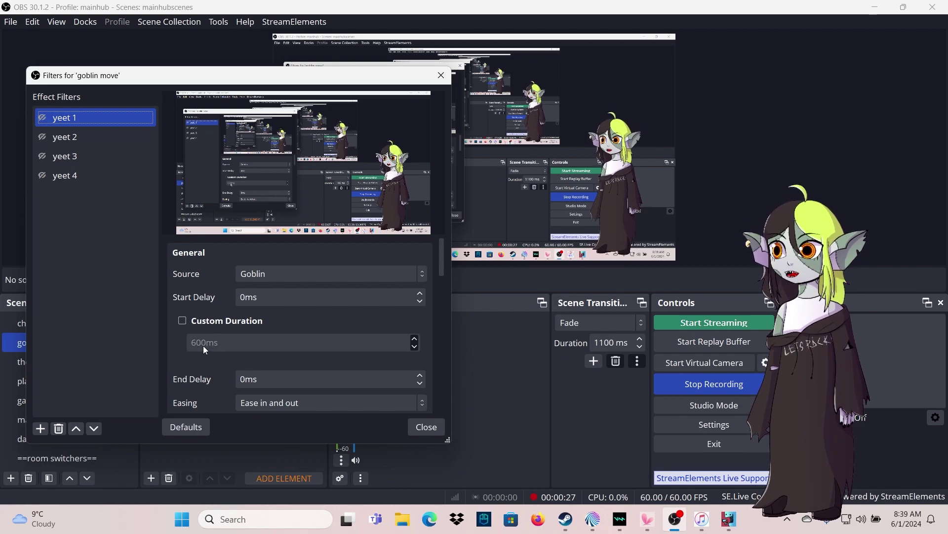
{"action": "left_click", "coordinate": [182, 322]}
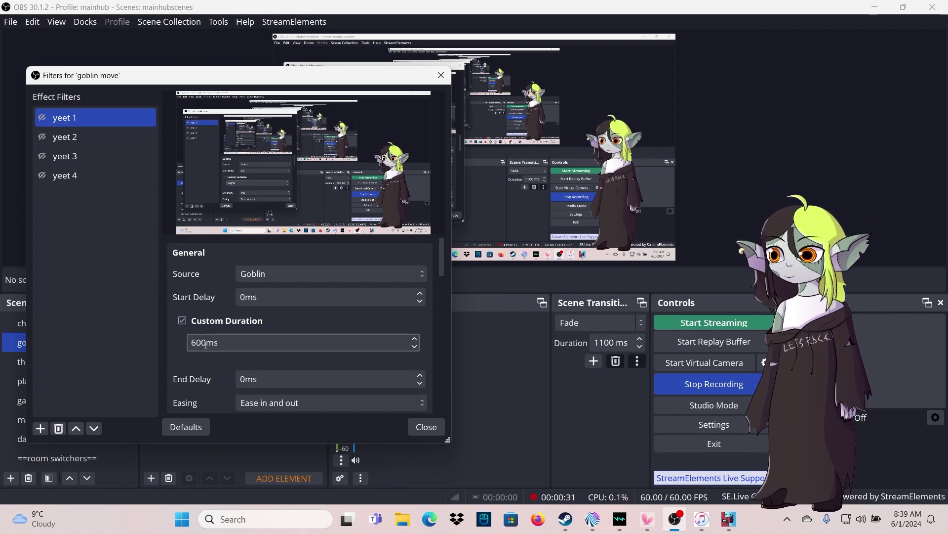
{"action": "left_click", "coordinate": [84, 137]}
{"action": "left_click", "coordinate": [431, 431]}
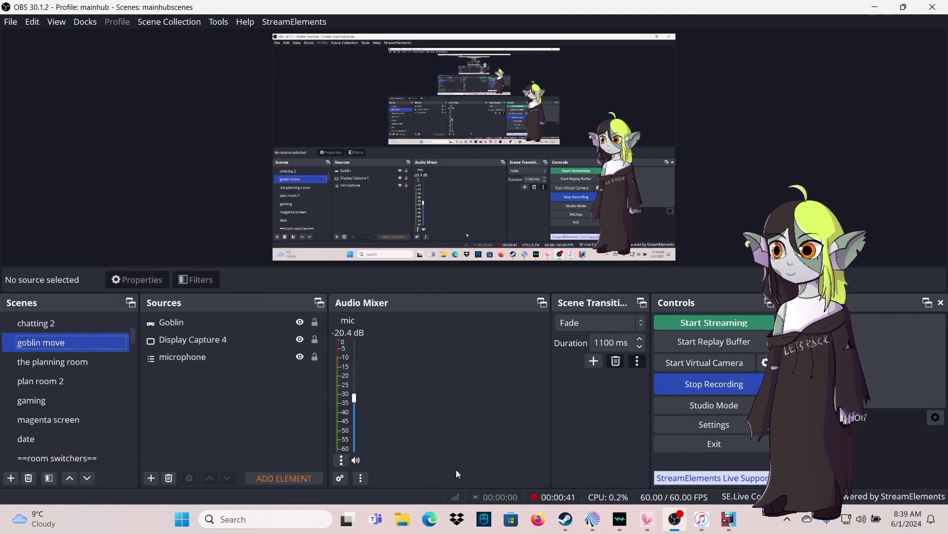
Step: Switch to the Mix It Up command editor for "png yeet" and look through the available action types
{"action": "mouse_move", "coordinate": [593, 519]}
{"action": "left_click", "coordinate": [624, 465]}
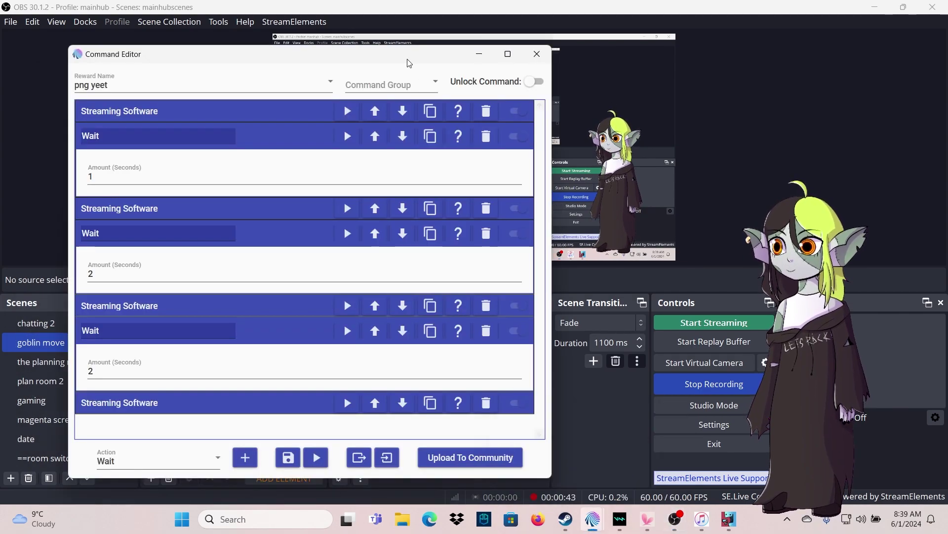
{"action": "left_click_drag", "start_coordinate": [383, 63], "coordinate": [333, 53]}
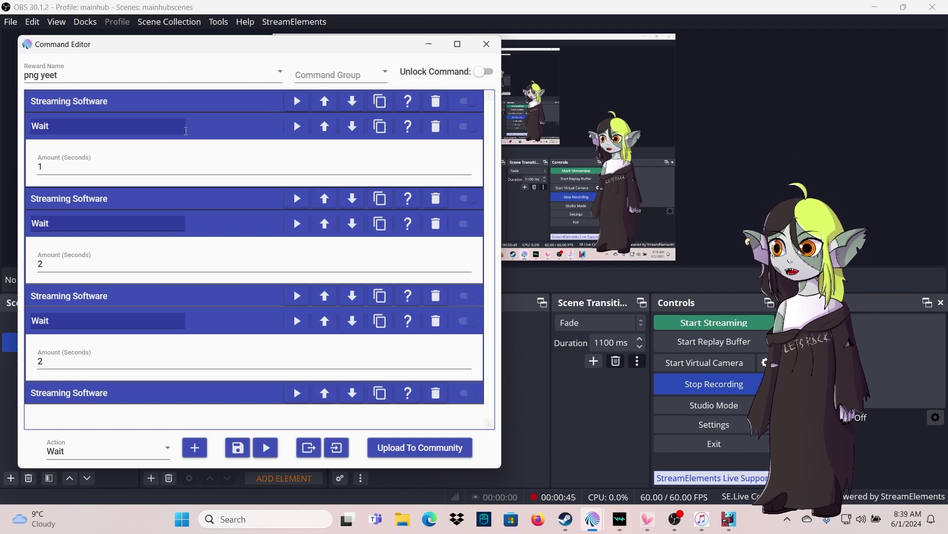
{"action": "left_click", "coordinate": [131, 442]}
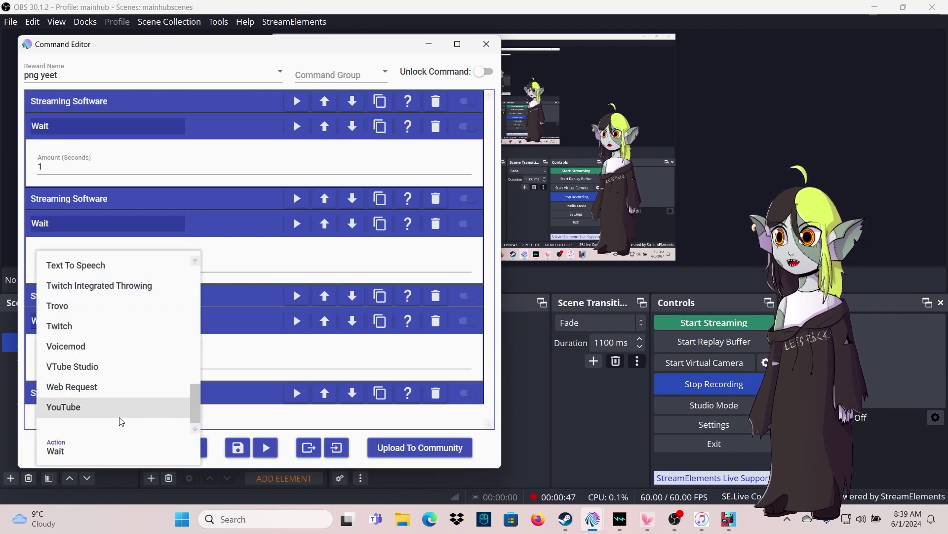
{"action": "scroll", "coordinate": [117, 378], "scroll_direction": "up", "scroll_amount": 4}
{"action": "scroll", "coordinate": [116, 378], "scroll_direction": "up", "scroll_amount": 2}
{"action": "scroll", "coordinate": [117, 377], "scroll_direction": "down", "scroll_amount": 6}
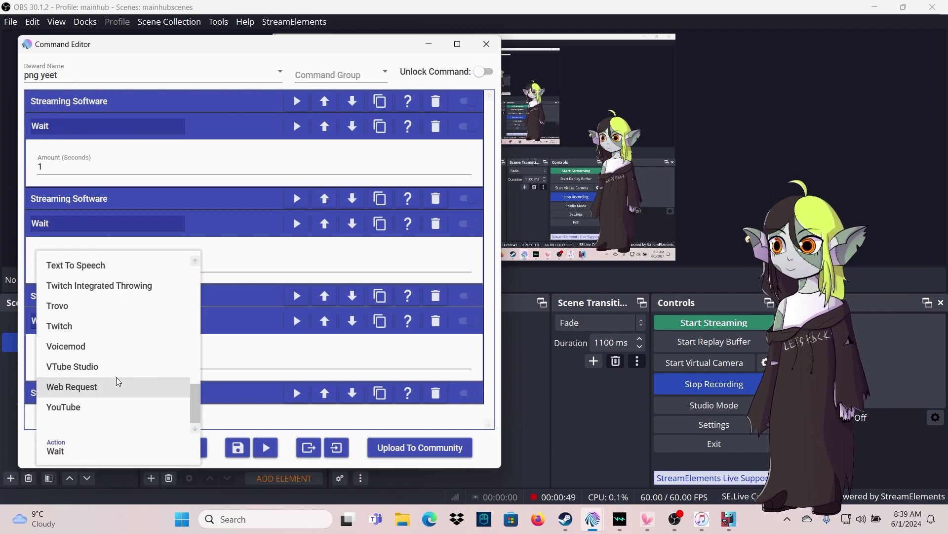
{"action": "scroll", "coordinate": [117, 381], "scroll_direction": "up", "scroll_amount": 2}
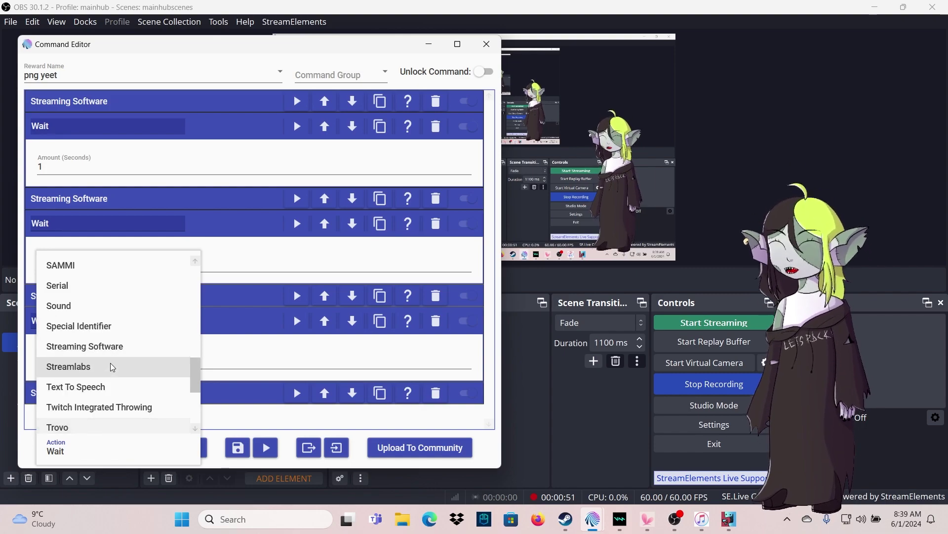
{"action": "scroll", "coordinate": [89, 346], "scroll_direction": "down", "scroll_amount": 2}
{"action": "left_click", "coordinate": [252, 364]}
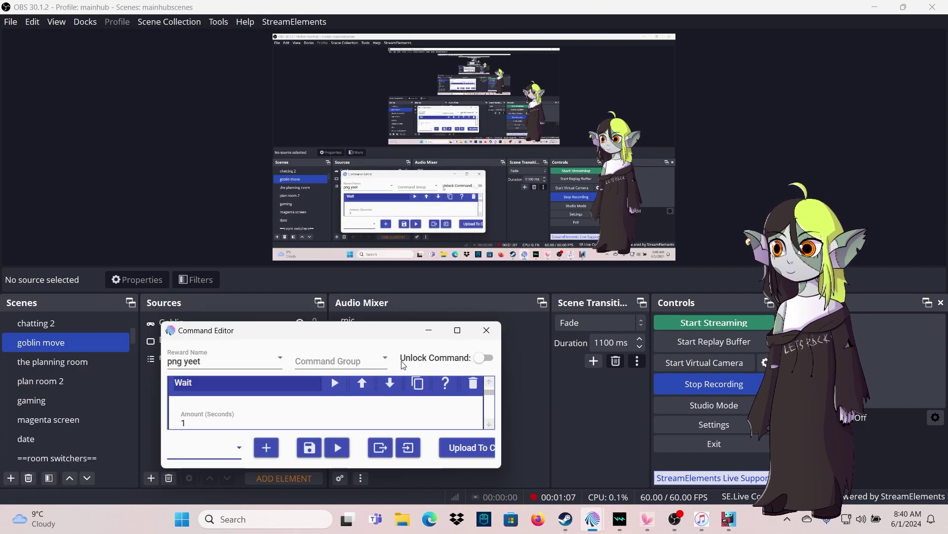
Step: Test-run the "png yeet" command and enlarge its editor window to show more of the action list
{"action": "left_click", "coordinate": [345, 448]}
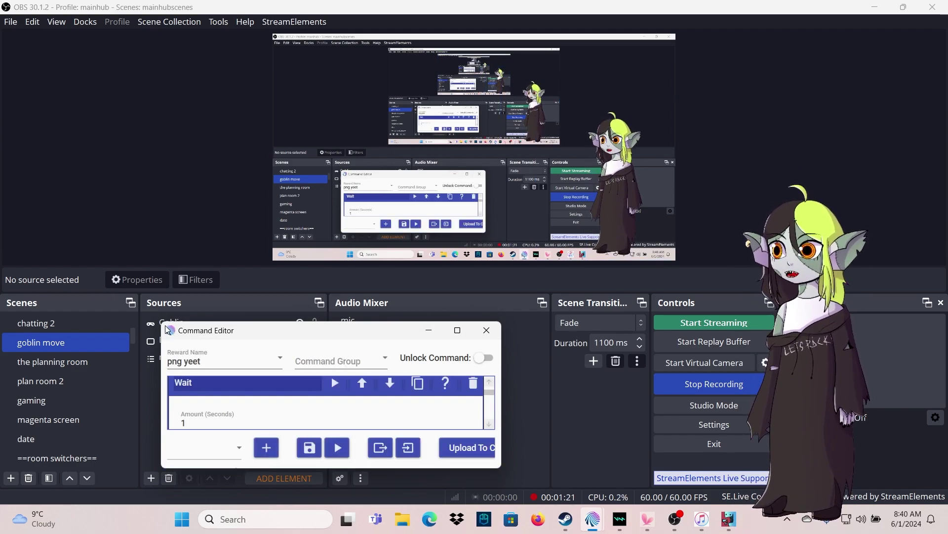
{"action": "left_click_drag", "start_coordinate": [163, 323], "coordinate": [27, 101]}
Step: Add a Sound action to the "png yeet" command
{"action": "left_click", "coordinate": [169, 450]}
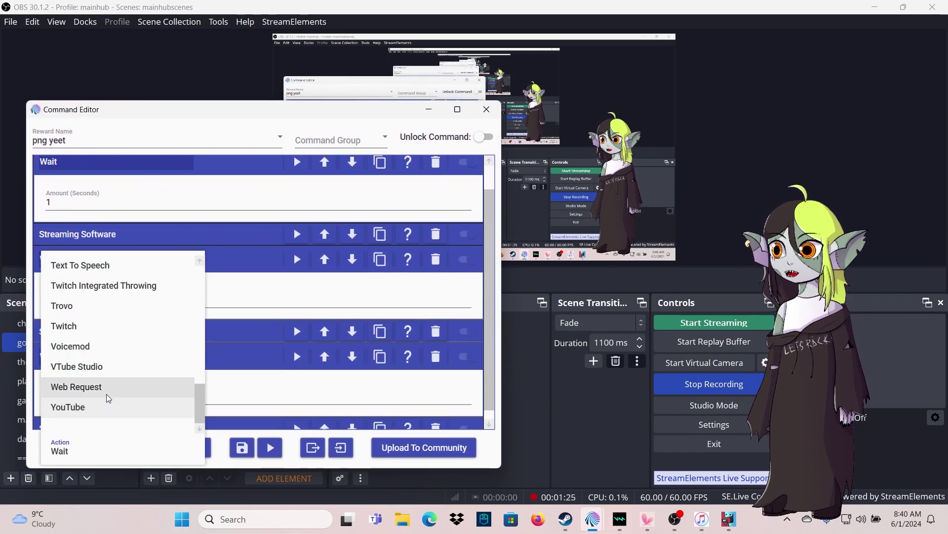
{"action": "scroll", "coordinate": [110, 374], "scroll_direction": "up", "scroll_amount": 1}
{"action": "scroll", "coordinate": [100, 356], "scroll_direction": "up", "scroll_amount": 1}
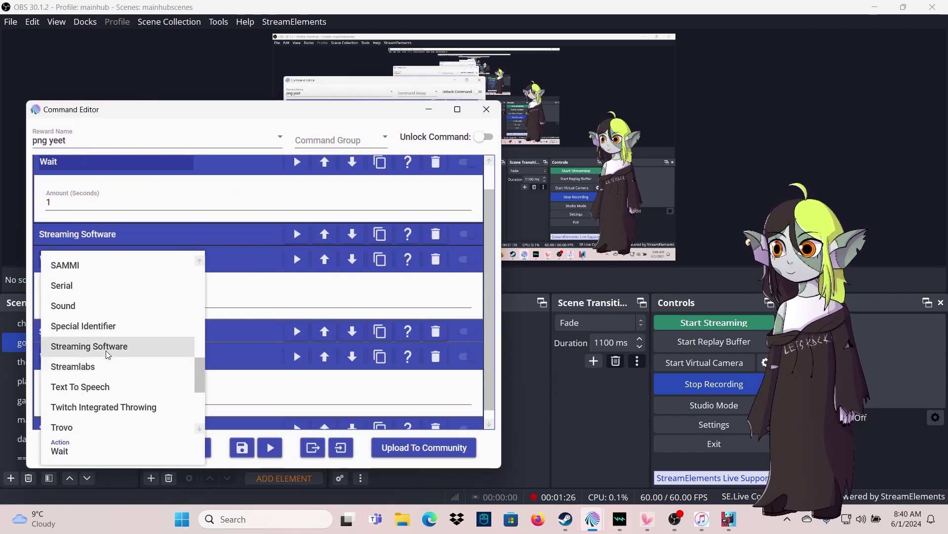
{"action": "left_click", "coordinate": [100, 306]}
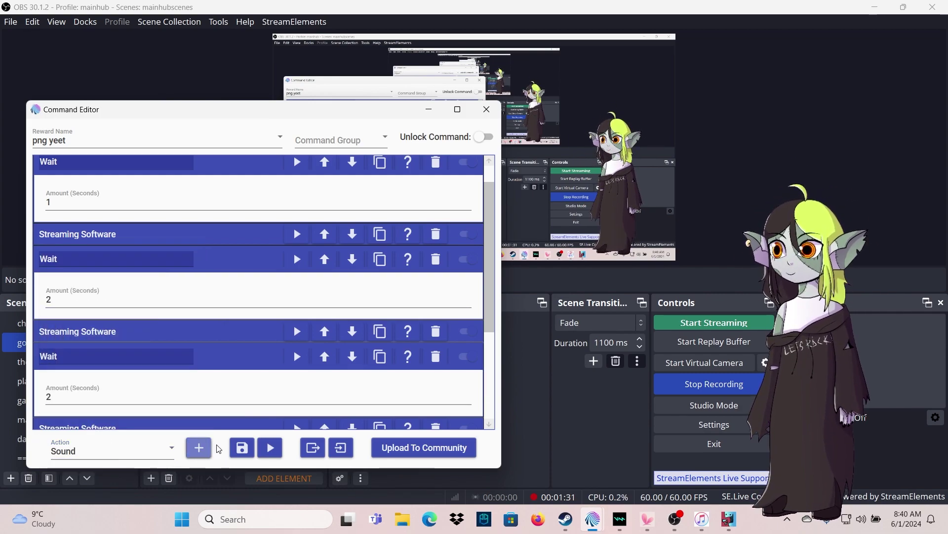
Step: Move the Sound action up to the beginning of the action list, ahead of the first Streaming Software action
{"action": "scroll", "coordinate": [232, 335], "scroll_direction": "up", "scroll_amount": 1}
{"action": "scroll", "coordinate": [179, 198], "scroll_direction": "down", "scroll_amount": 2}
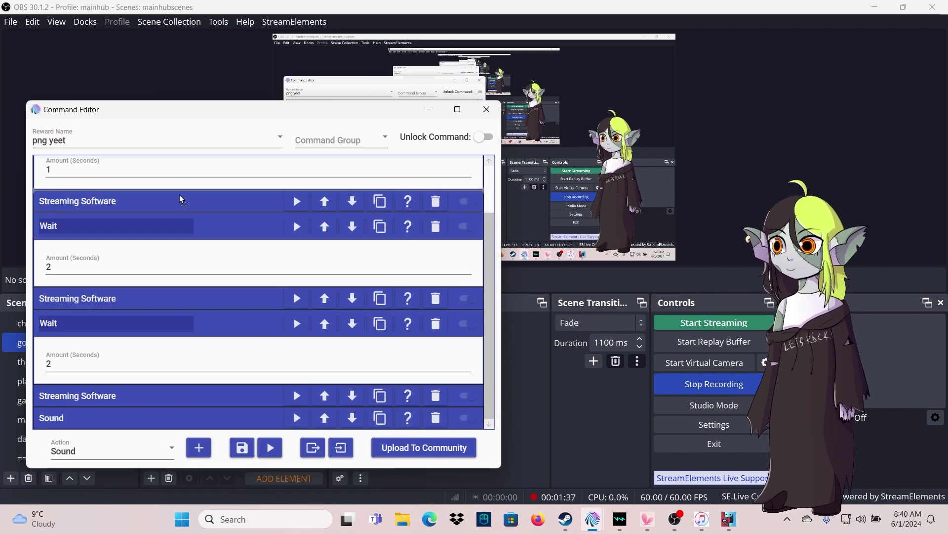
{"action": "left_click_drag", "start_coordinate": [176, 210], "coordinate": [176, 210]}
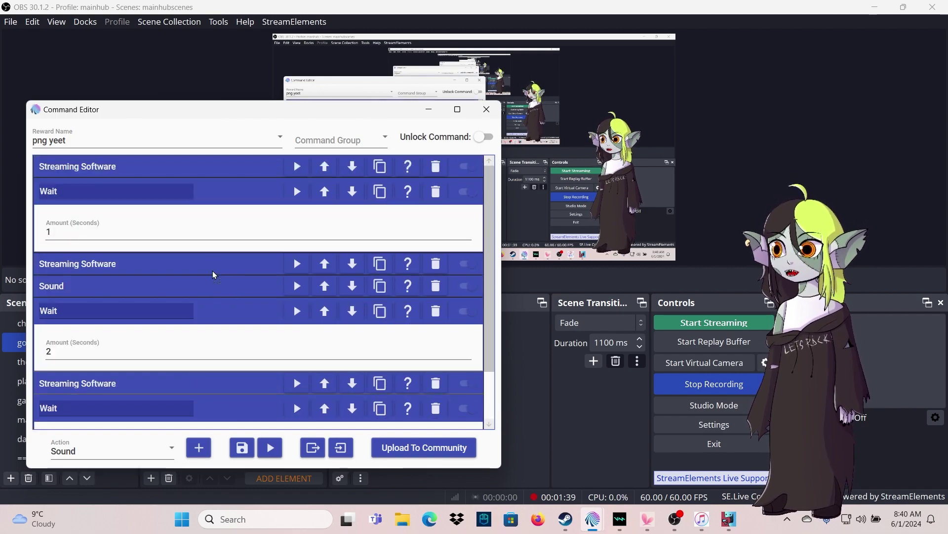
{"action": "left_click_drag", "start_coordinate": [200, 168], "coordinate": [196, 158]}
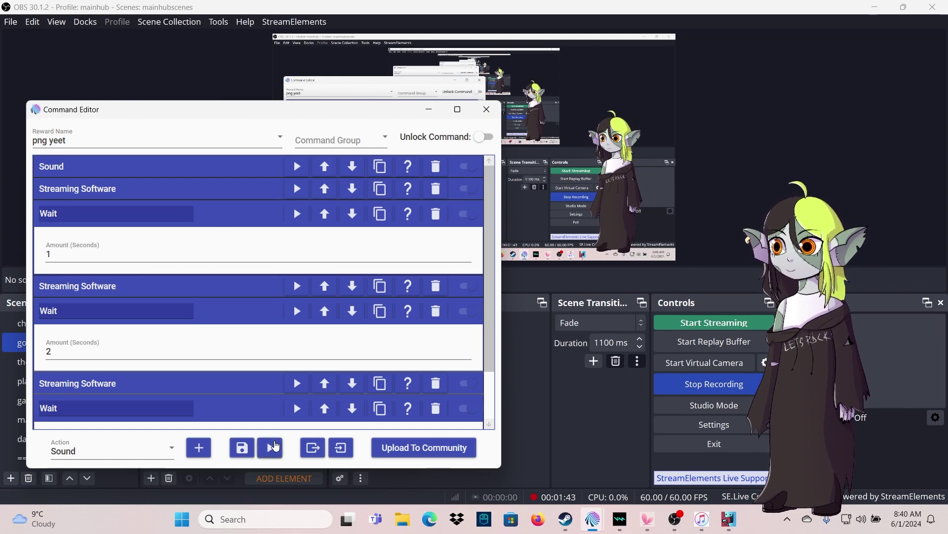
Step: Run the "png yeet" command again to test the whole sequence
{"action": "left_click", "coordinate": [275, 446]}
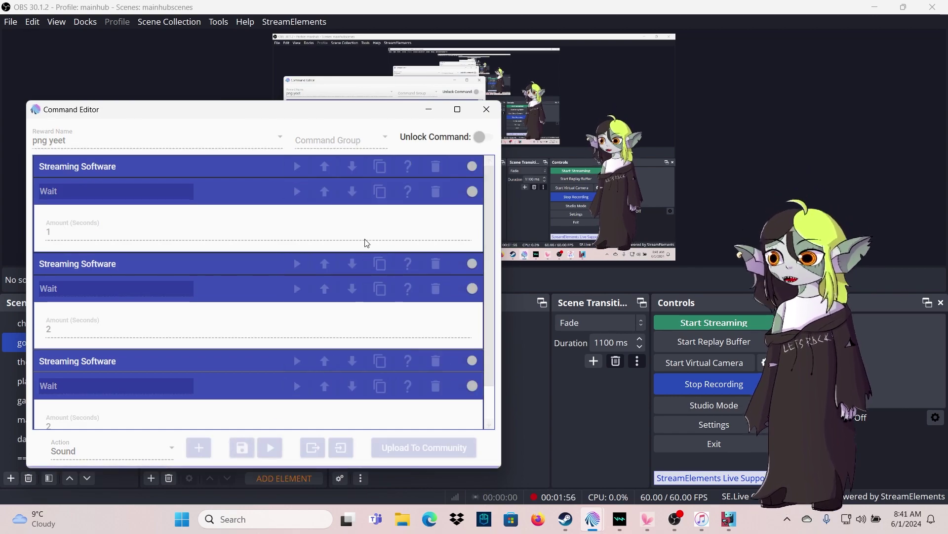